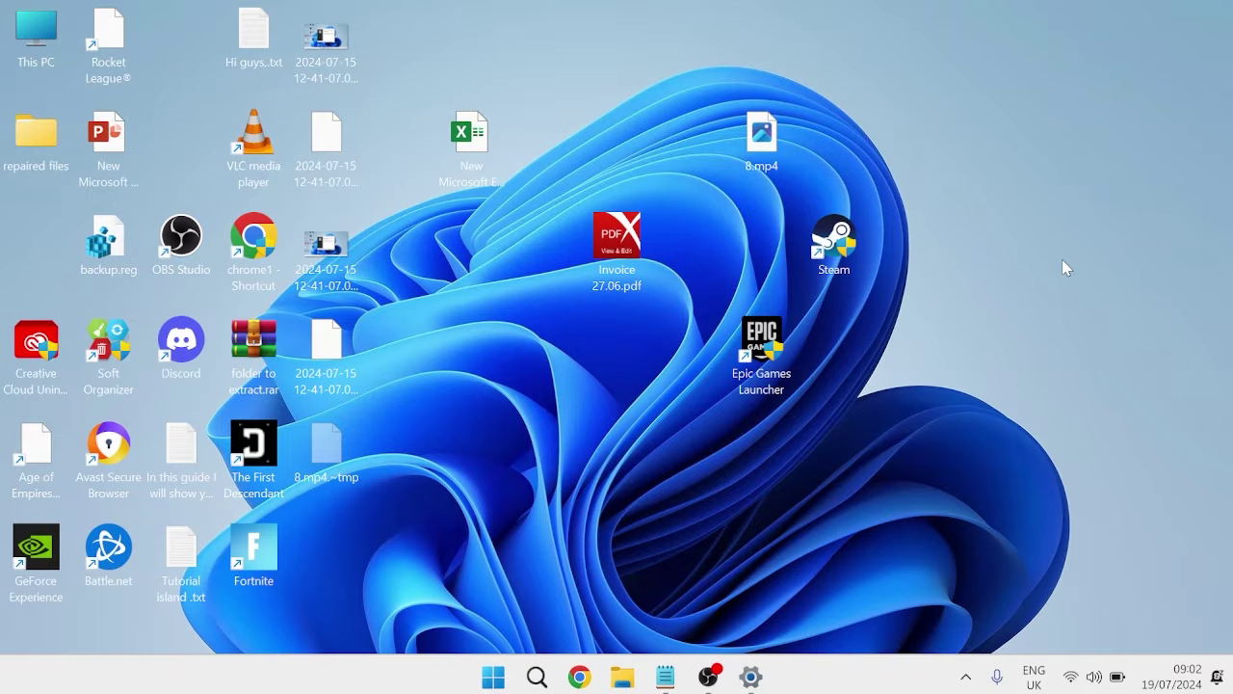
Open the Fonts folder inside the Windows directory on the C: drive in File Explorer.
{"action": "left_click", "coordinate": [623, 676]}
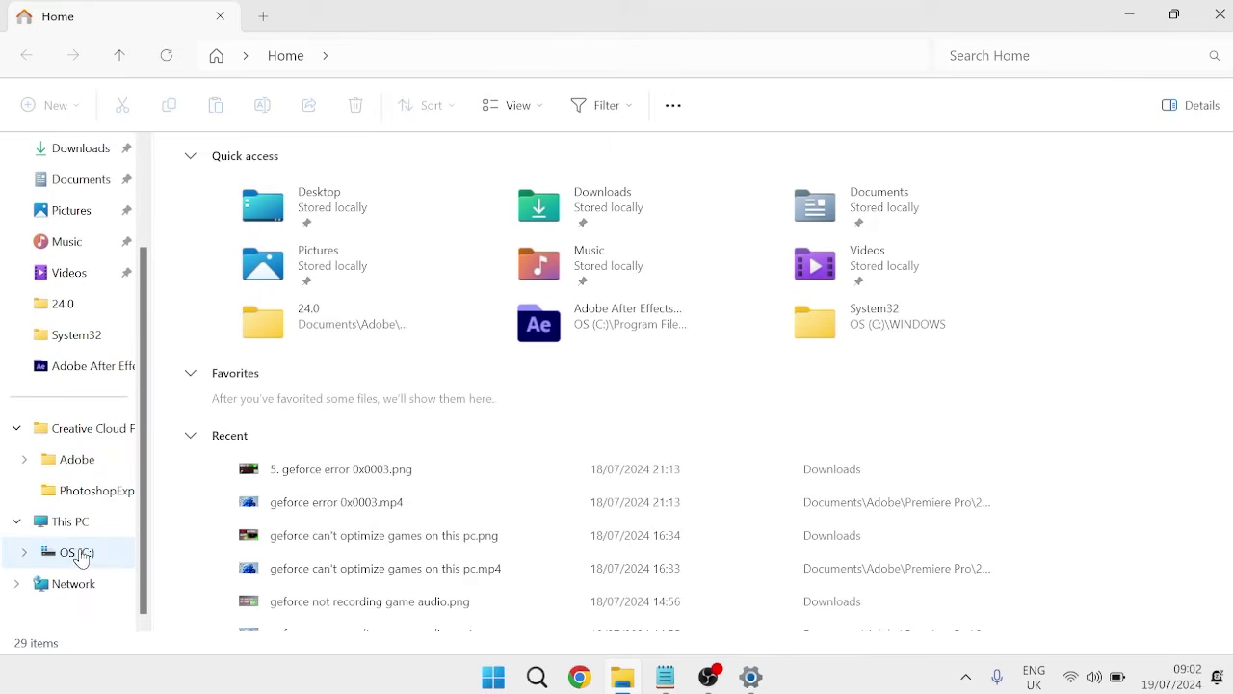
{"action": "left_click", "coordinate": [75, 553]}
{"action": "scroll", "coordinate": [289, 372], "scroll_direction": "down", "scroll_amount": 6}
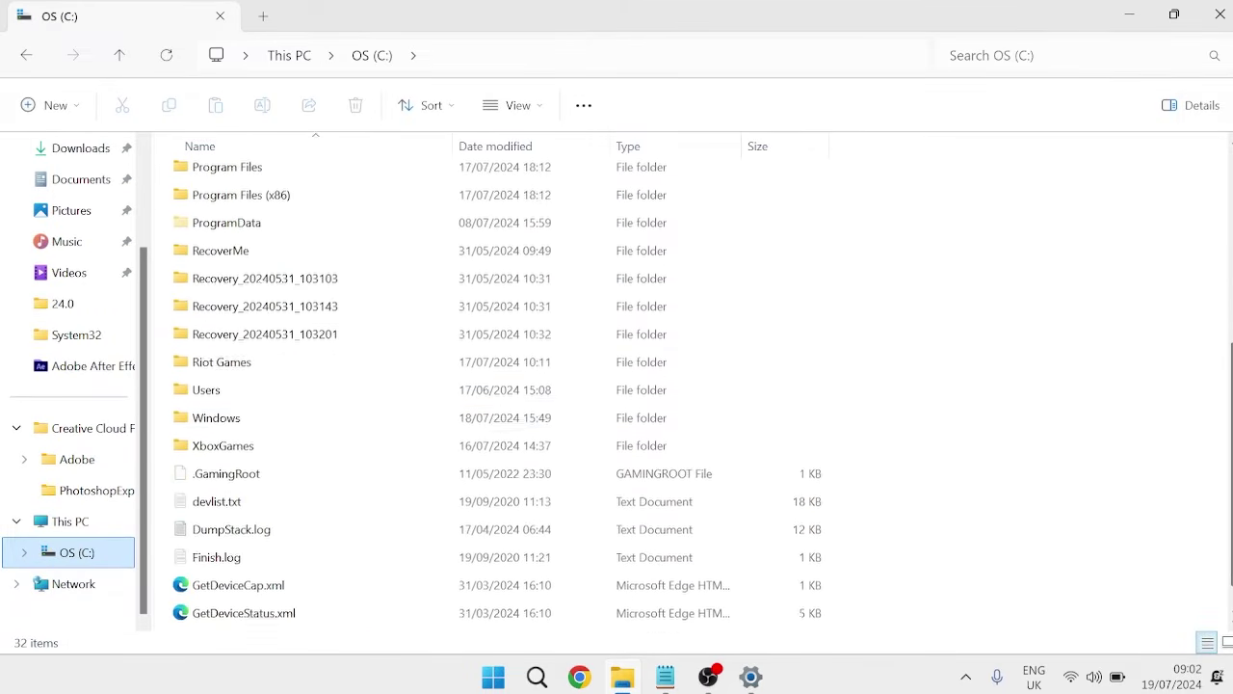
{"action": "double_click", "coordinate": [214, 370]}
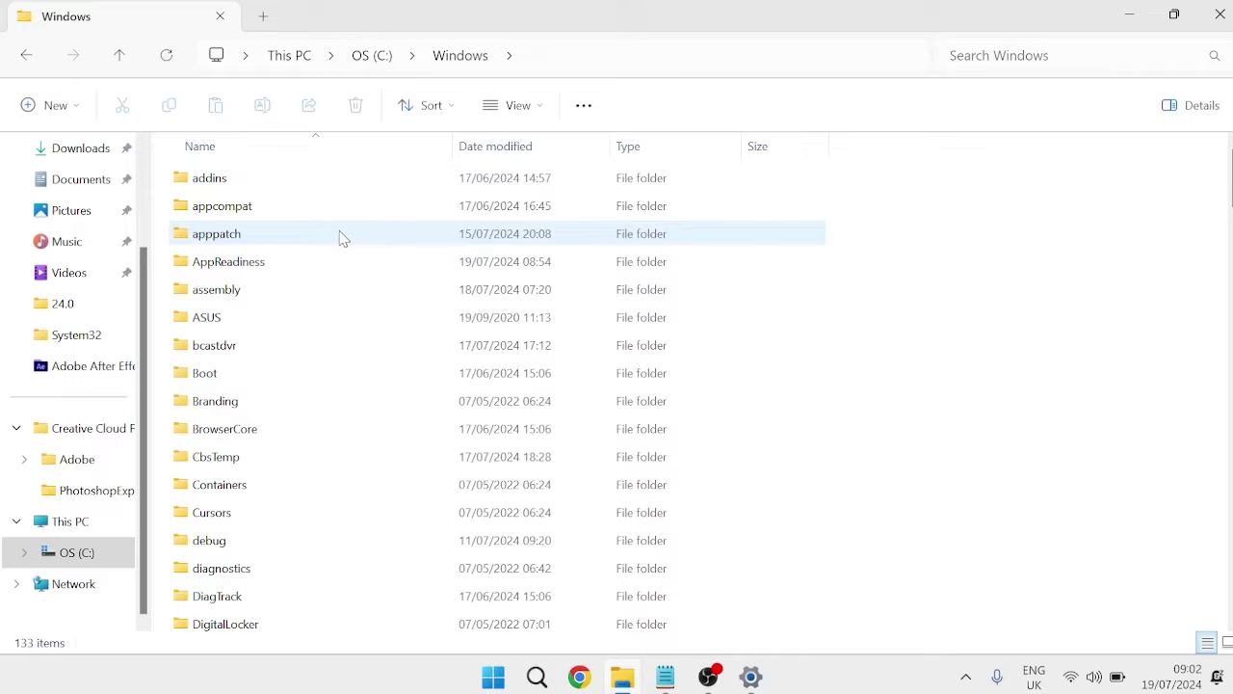
{"action": "scroll", "coordinate": [286, 294], "scroll_direction": "down", "scroll_amount": 4}
{"action": "scroll", "coordinate": [286, 294], "scroll_direction": "down", "scroll_amount": 1}
{"action": "double_click", "coordinate": [204, 395]}
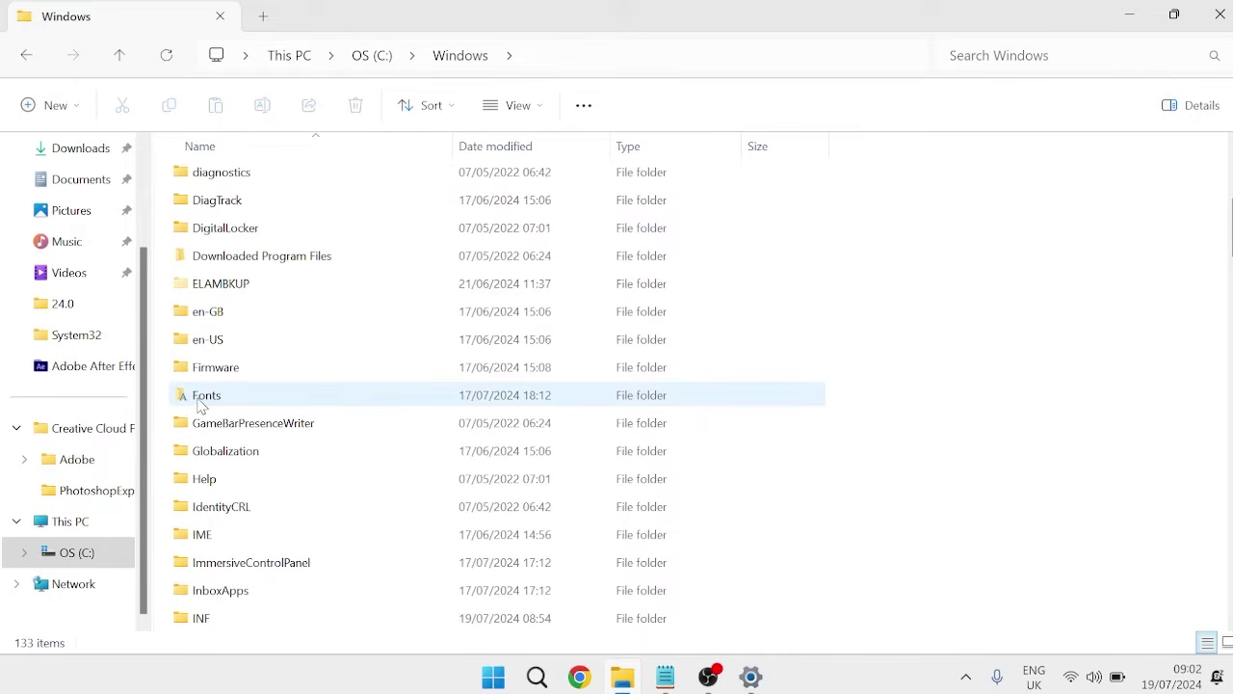
Choose Cambria from the installed fonts and note it as "Cambira" in Notepad.
{"action": "scroll", "coordinate": [454, 275], "scroll_direction": "down", "scroll_amount": 5}
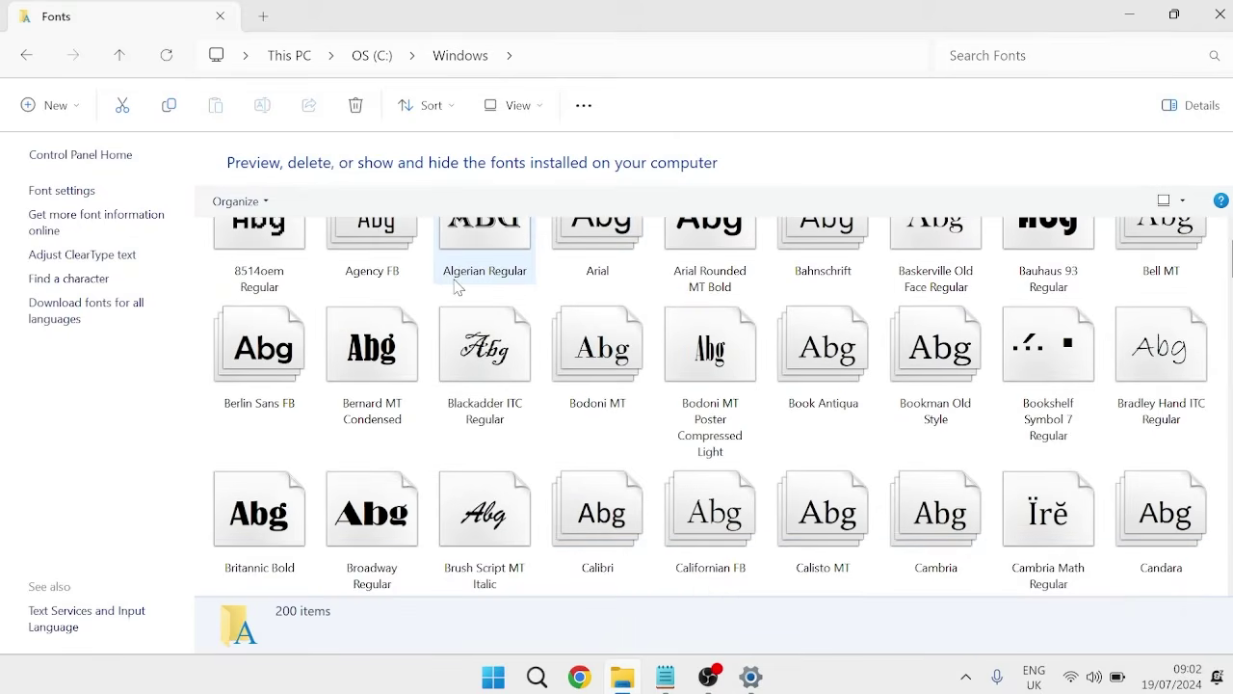
{"action": "scroll", "coordinate": [491, 318], "scroll_direction": "down", "scroll_amount": 5}
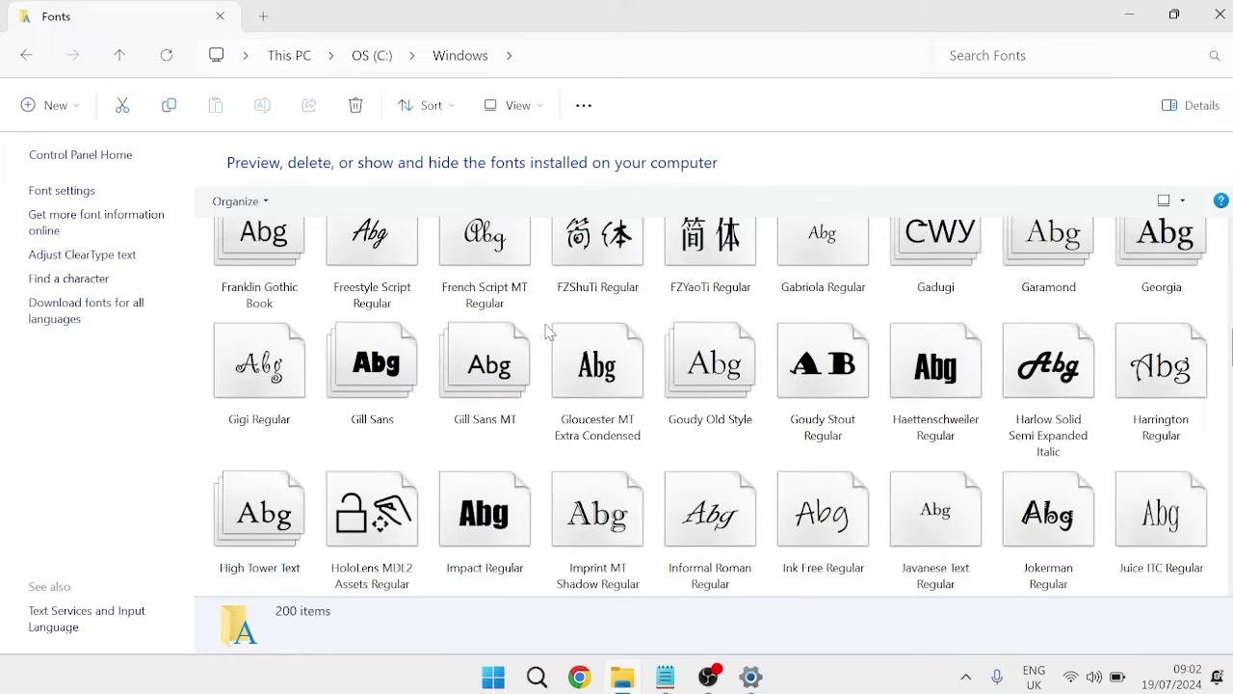
{"action": "scroll", "coordinate": [507, 344], "scroll_direction": "down", "scroll_amount": 3}
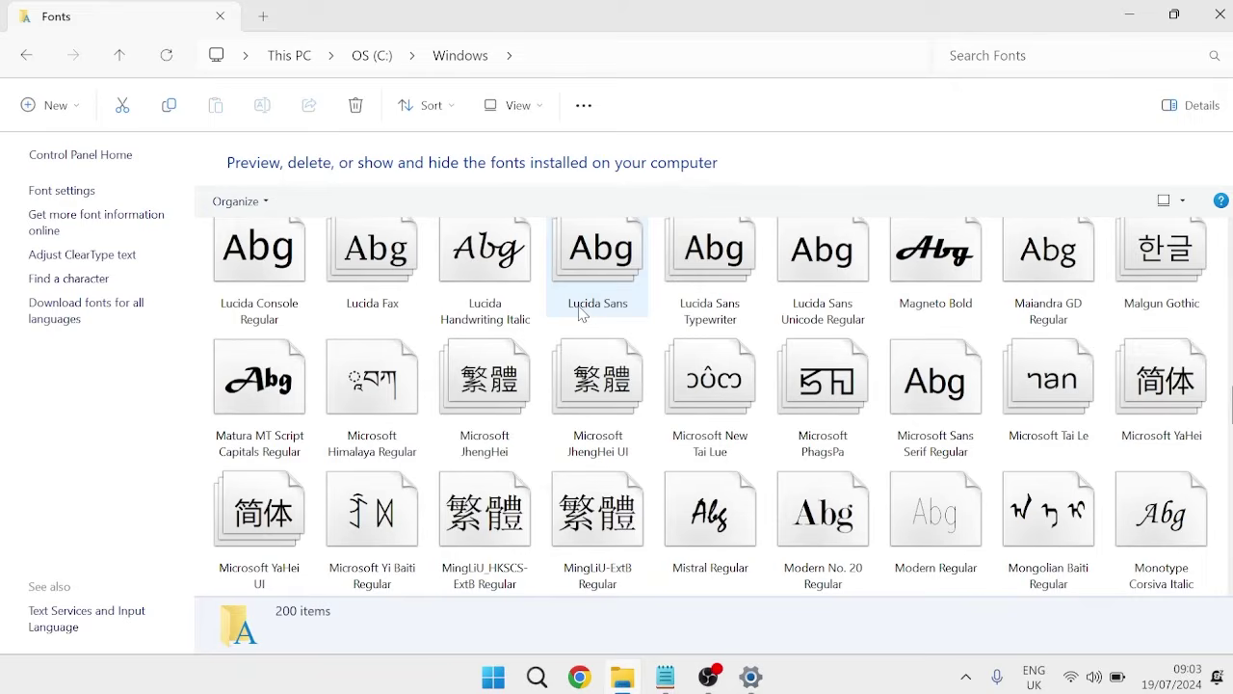
{"action": "scroll", "coordinate": [797, 327], "scroll_direction": "up", "scroll_amount": 10}
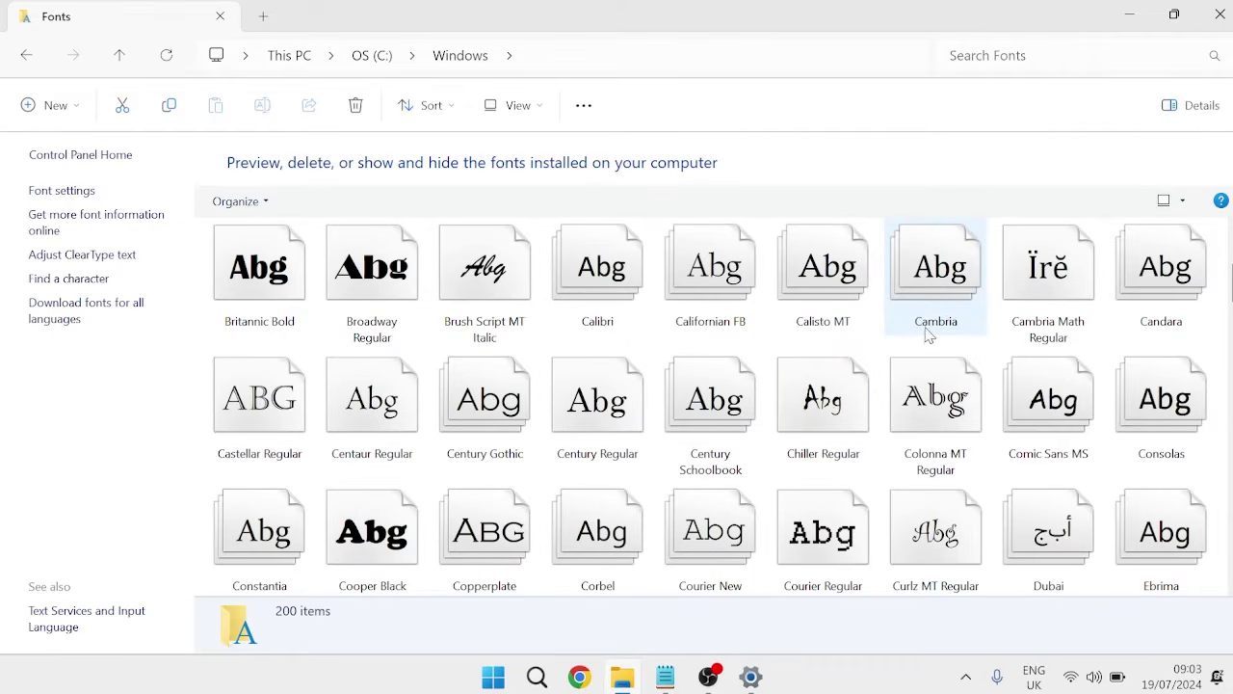
{"action": "left_click", "coordinate": [664, 676]}
{"action": "type", "text": "Cambira"}
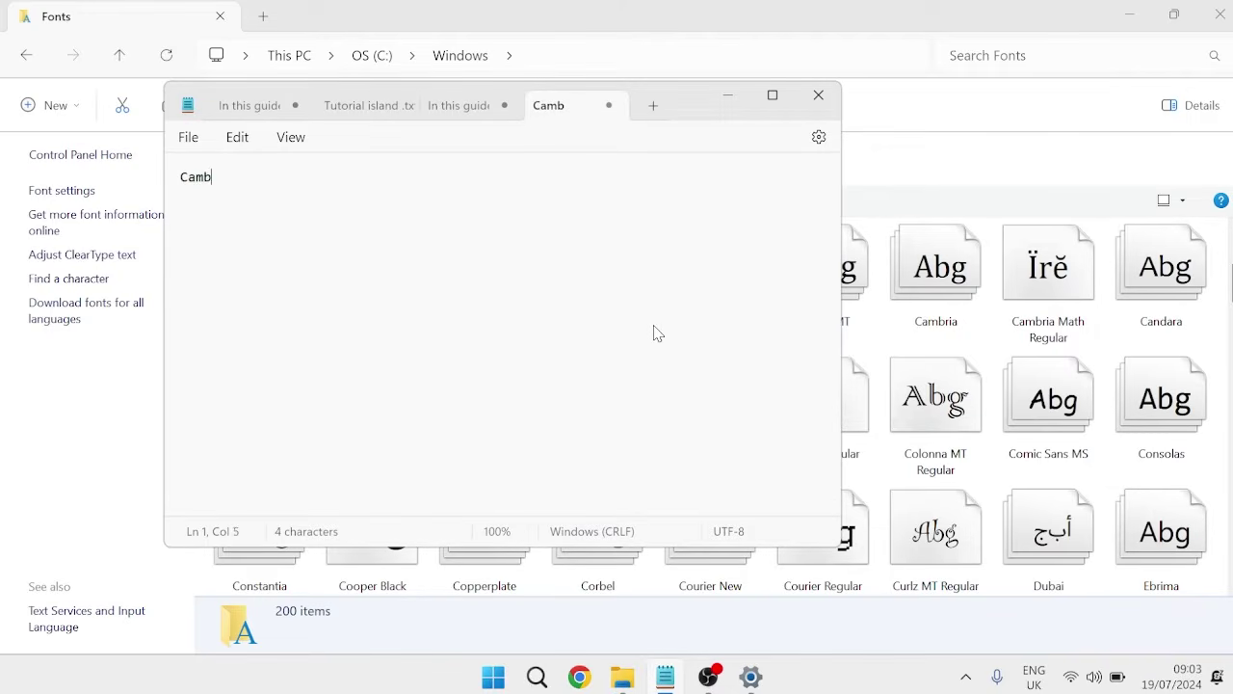
{"action": "left_click", "coordinate": [752, 9]}
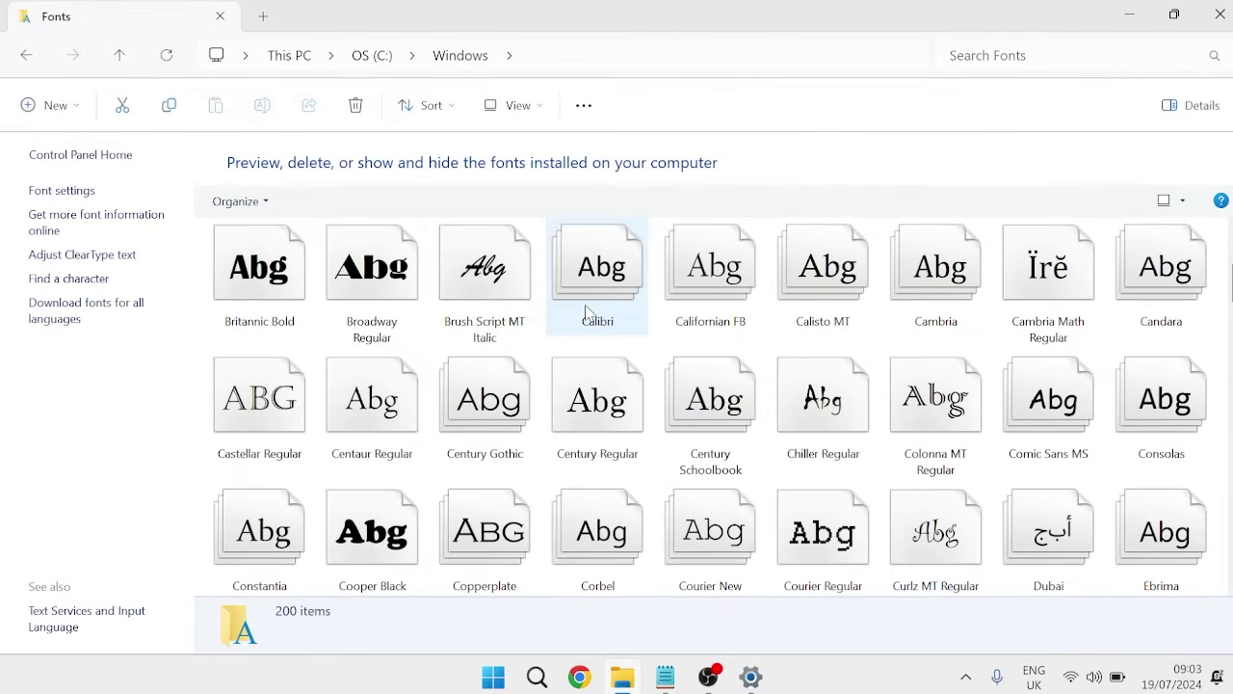
Look through the remaining installed fonts and close the Fonts folder.
{"action": "scroll", "coordinate": [607, 347], "scroll_direction": "down", "scroll_amount": 3}
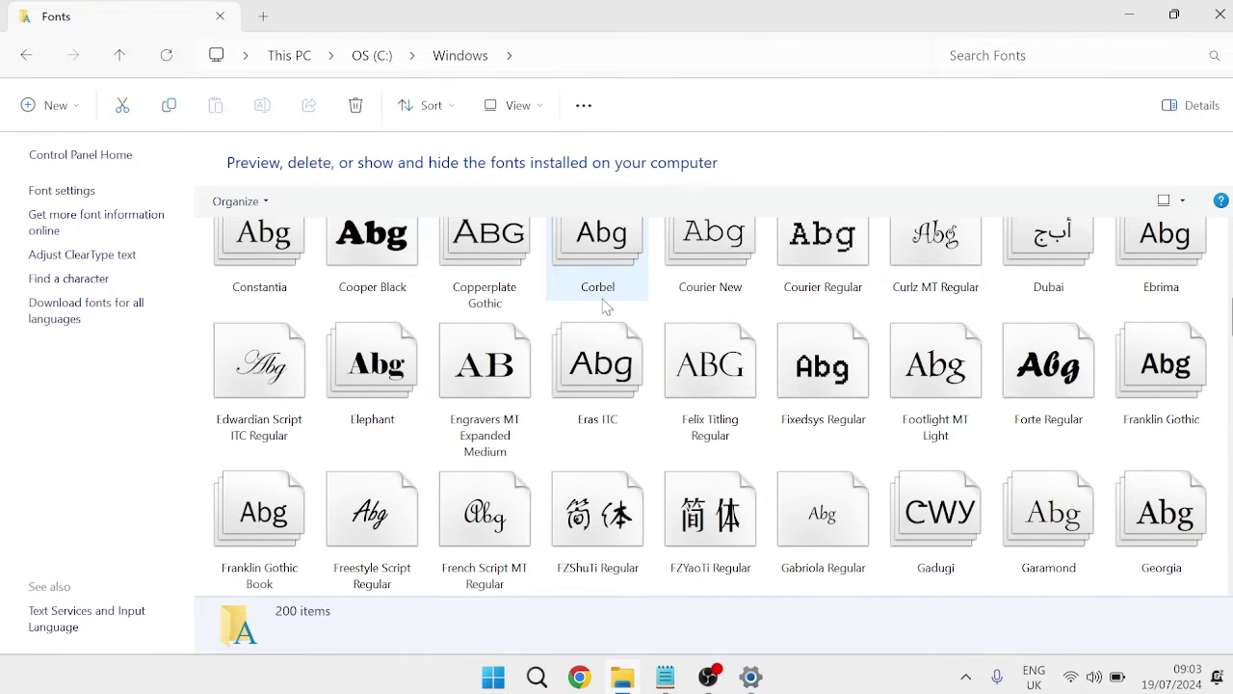
{"action": "scroll", "coordinate": [600, 285], "scroll_direction": "down", "scroll_amount": 15}
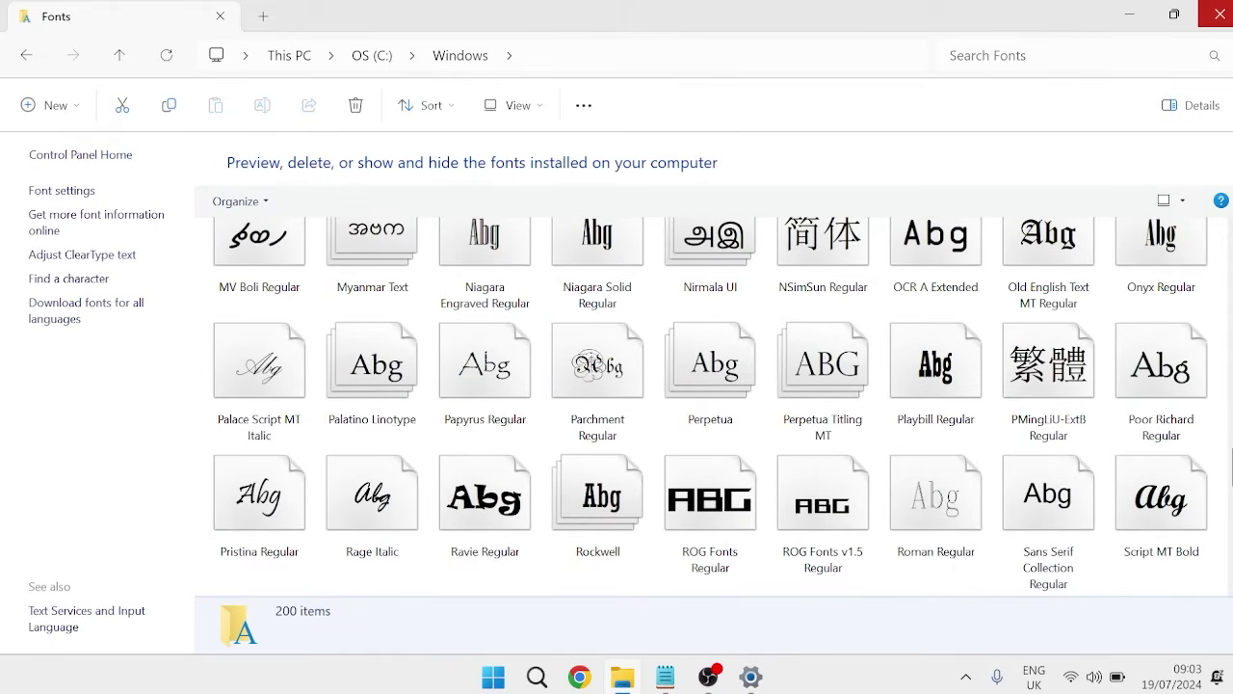
{"action": "left_click", "coordinate": [1219, 13]}
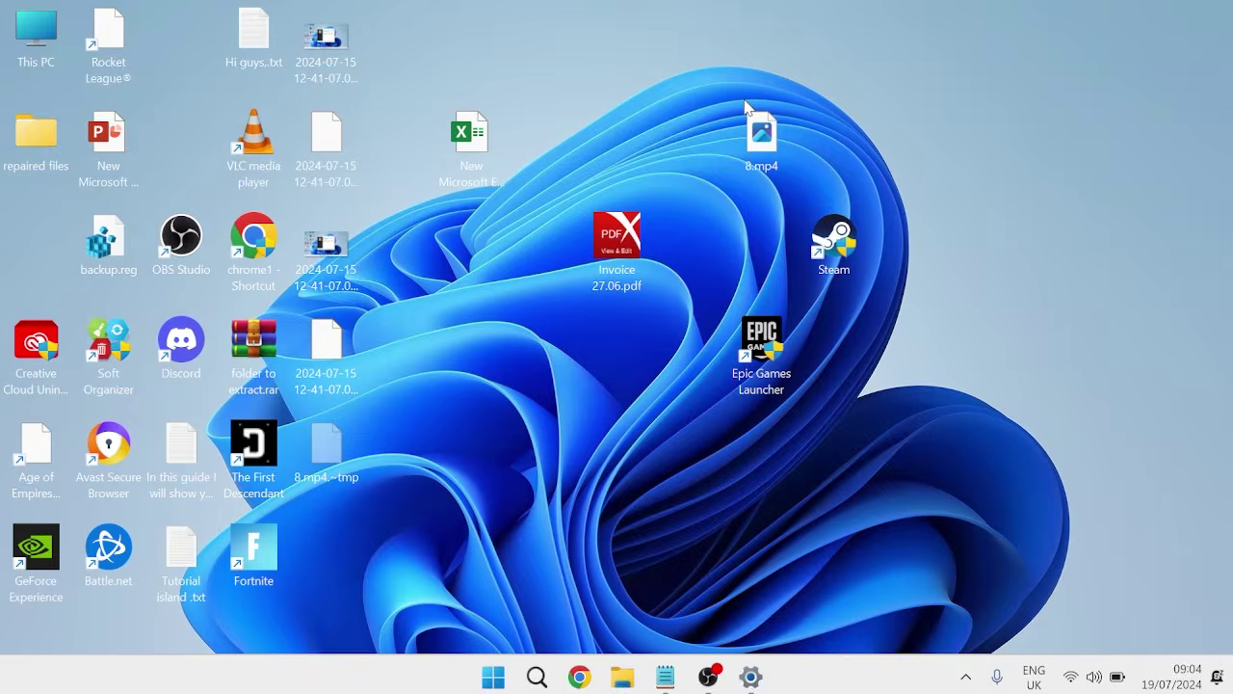
Search Windows for "registry" and launch Registry Editor.
{"action": "key", "text": "super"}
{"action": "type", "text": "regist"}
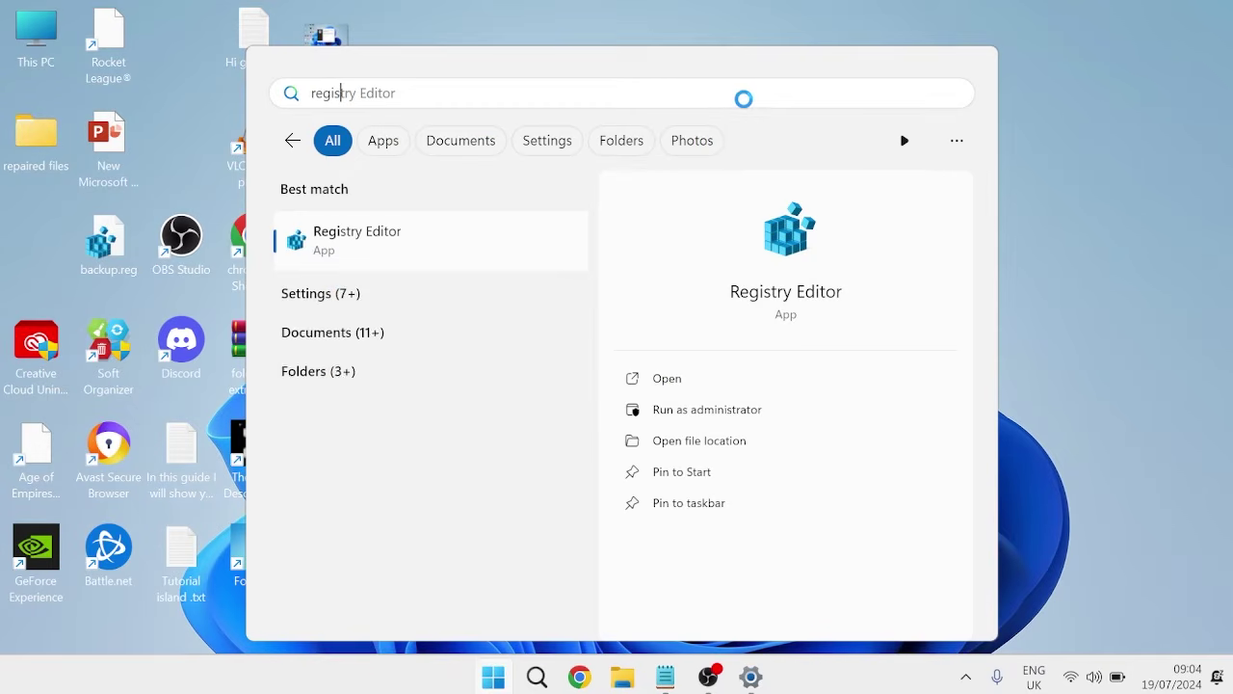
{"action": "type", "text": "ry"}
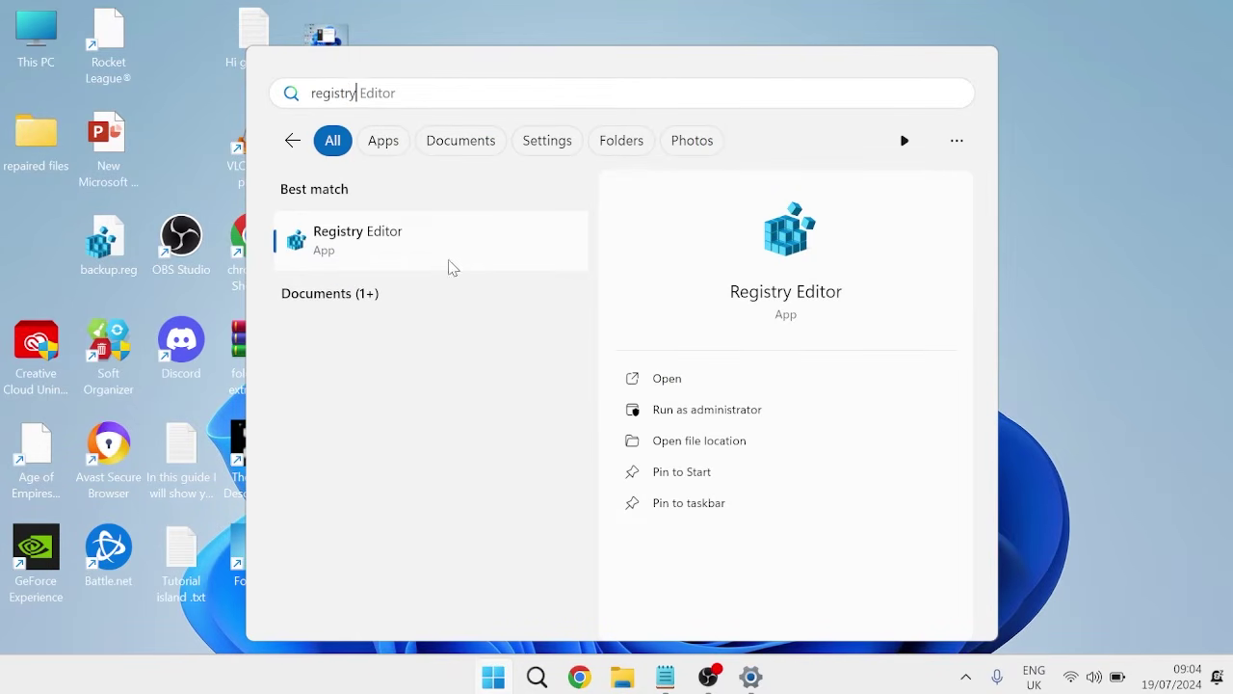
{"action": "left_click", "coordinate": [441, 251]}
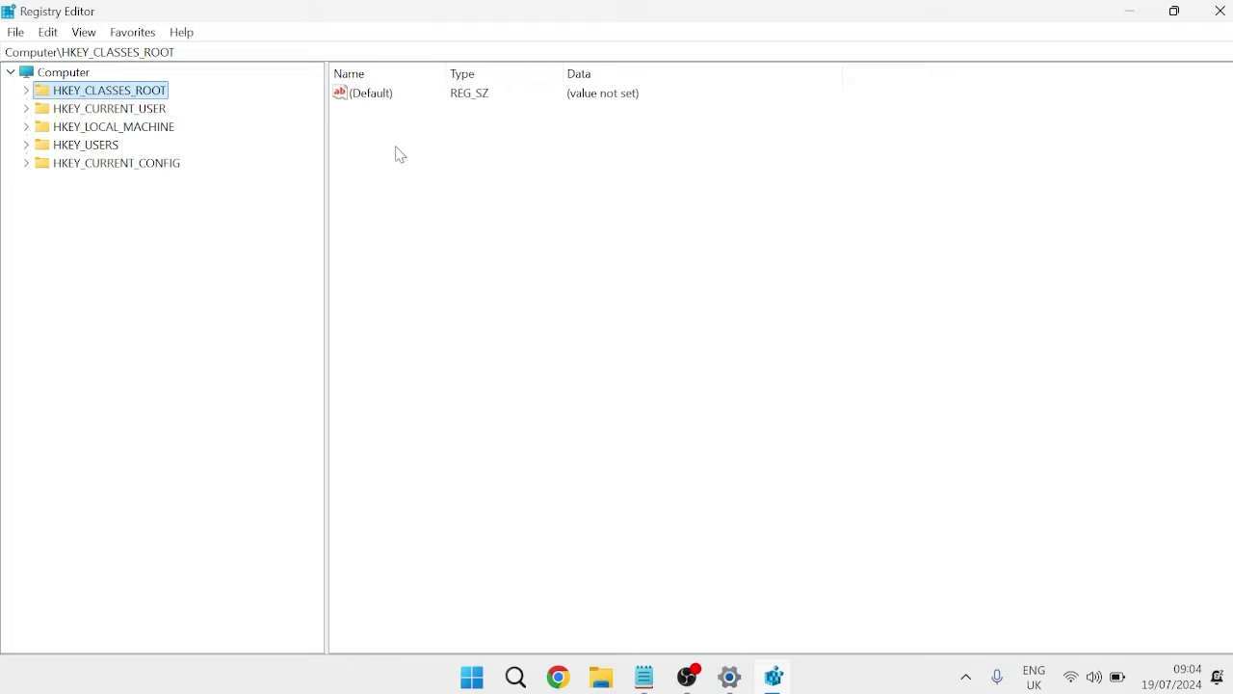
Export the HKEY_CLASSES_ROOT branch to the Desktop as a registration file named "fonts".
{"action": "left_click", "coordinate": [17, 36]}
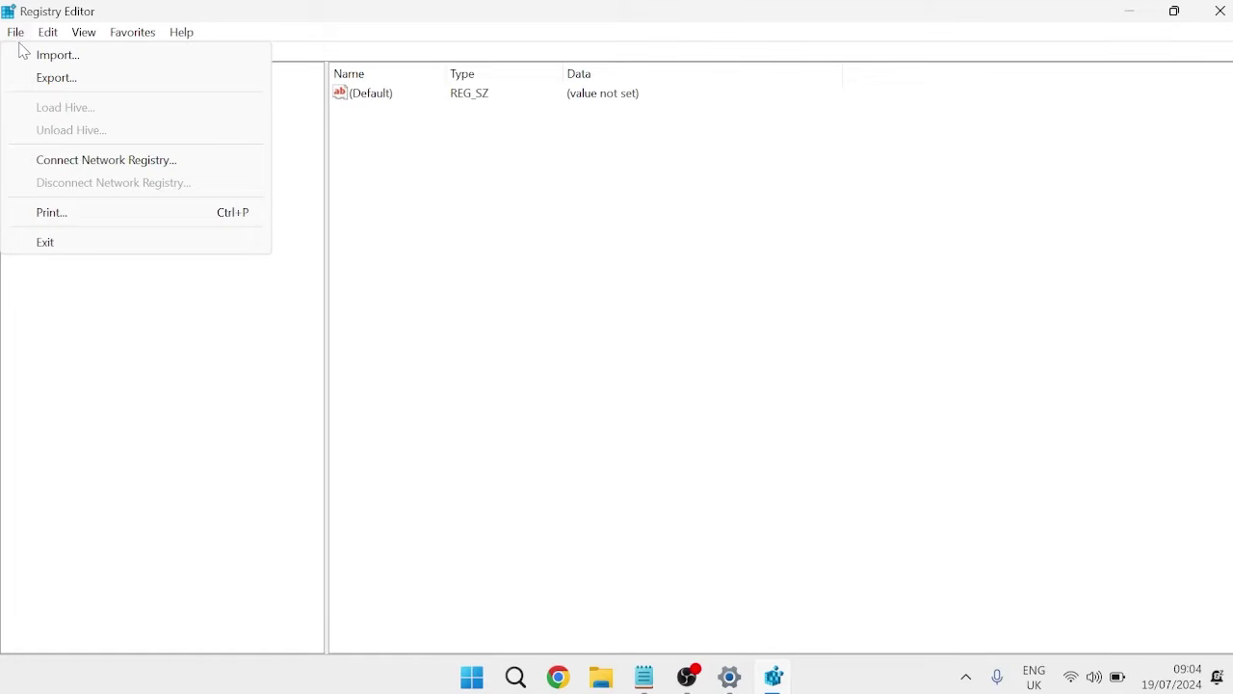
{"action": "left_click", "coordinate": [53, 81]}
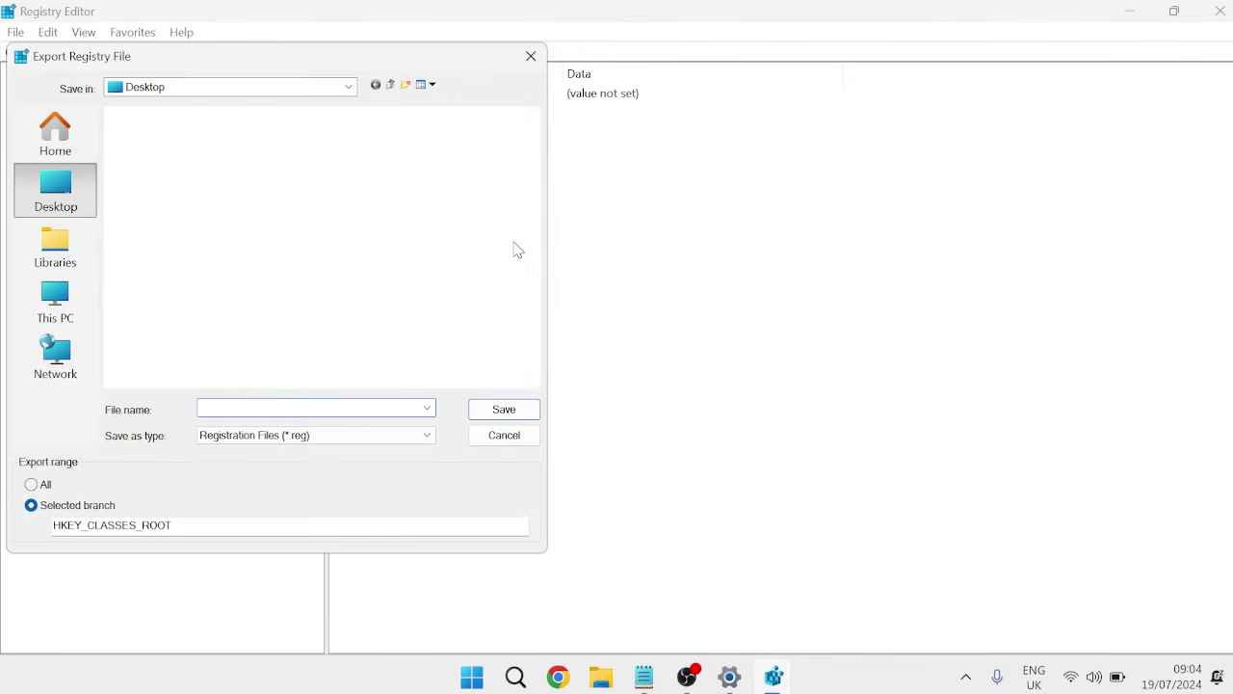
{"action": "type", "text": "fonts"}
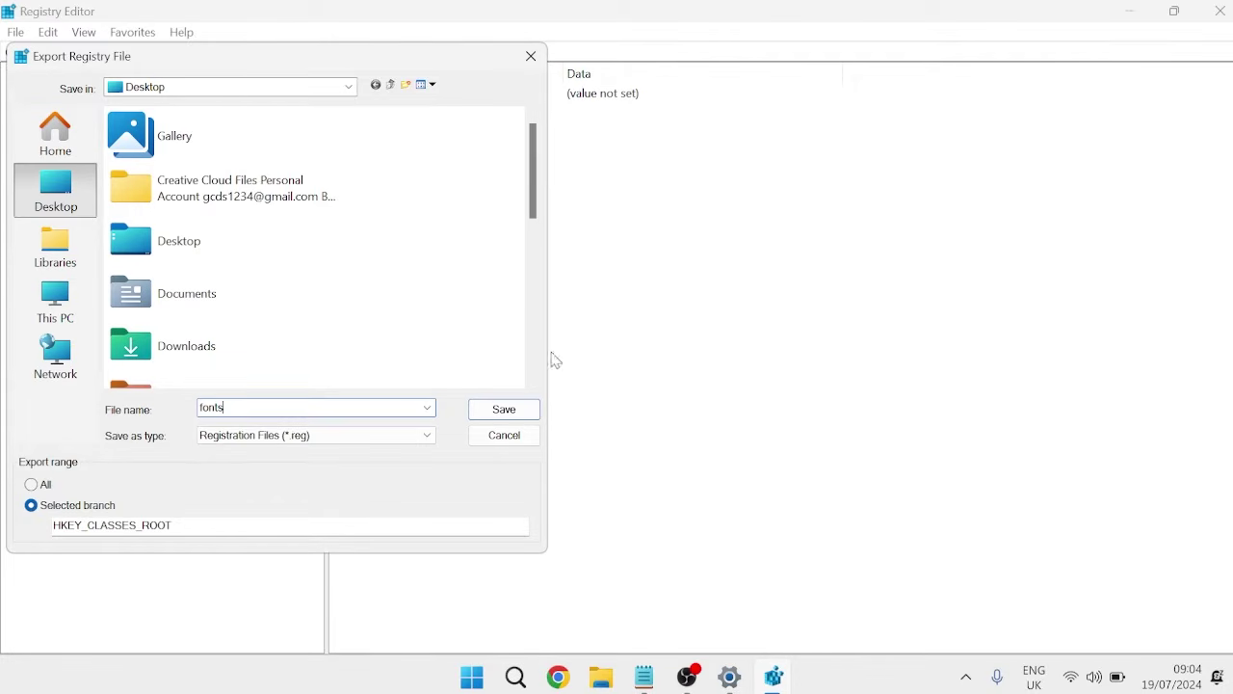
{"action": "left_click", "coordinate": [504, 408]}
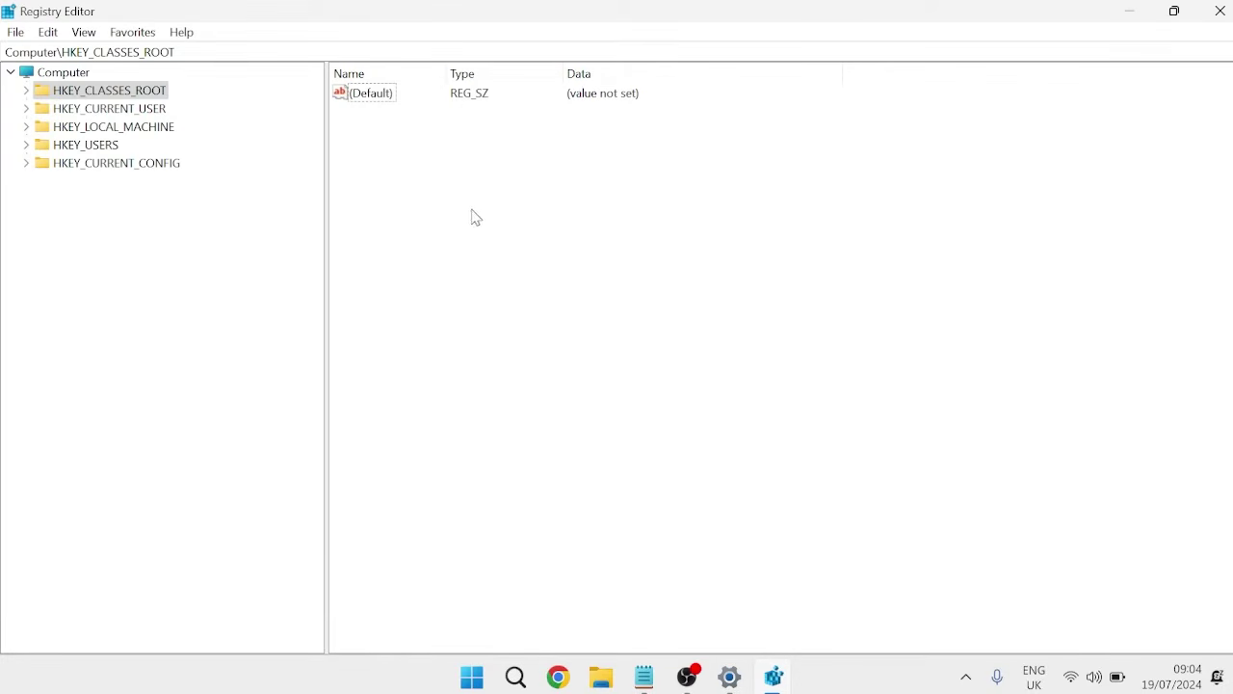
{"action": "left_click", "coordinate": [14, 33]}
{"action": "left_click", "coordinate": [93, 59]}
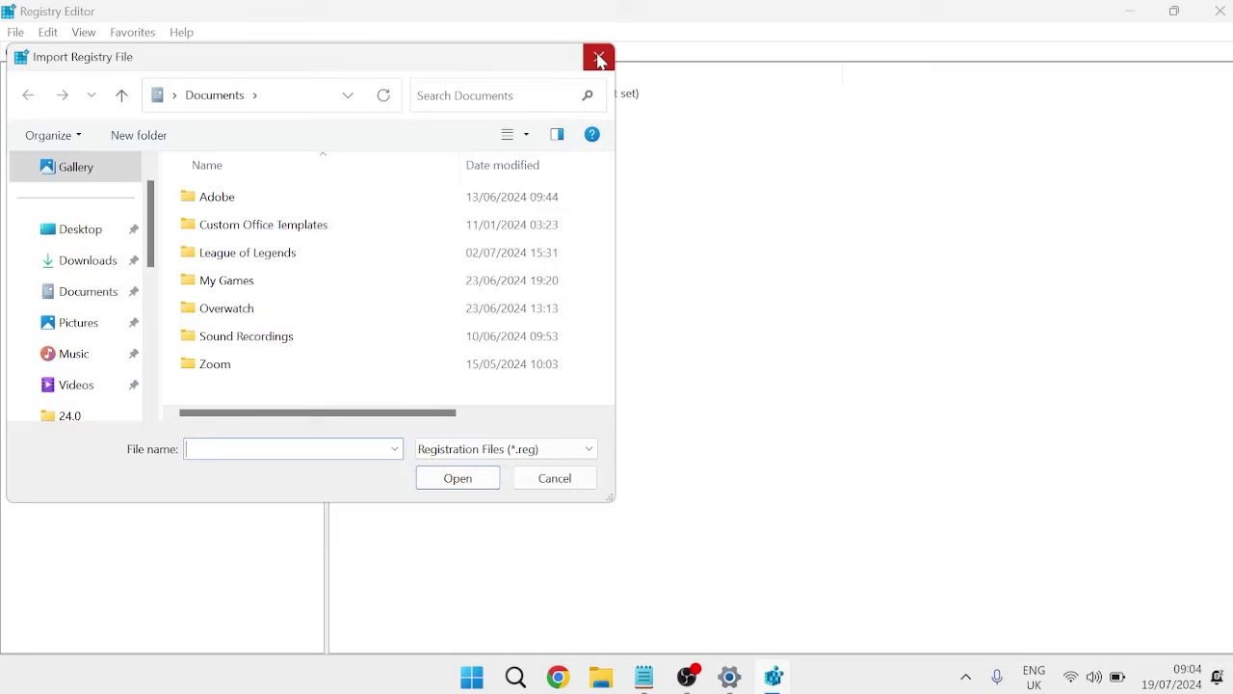
{"action": "left_click", "coordinate": [598, 57]}
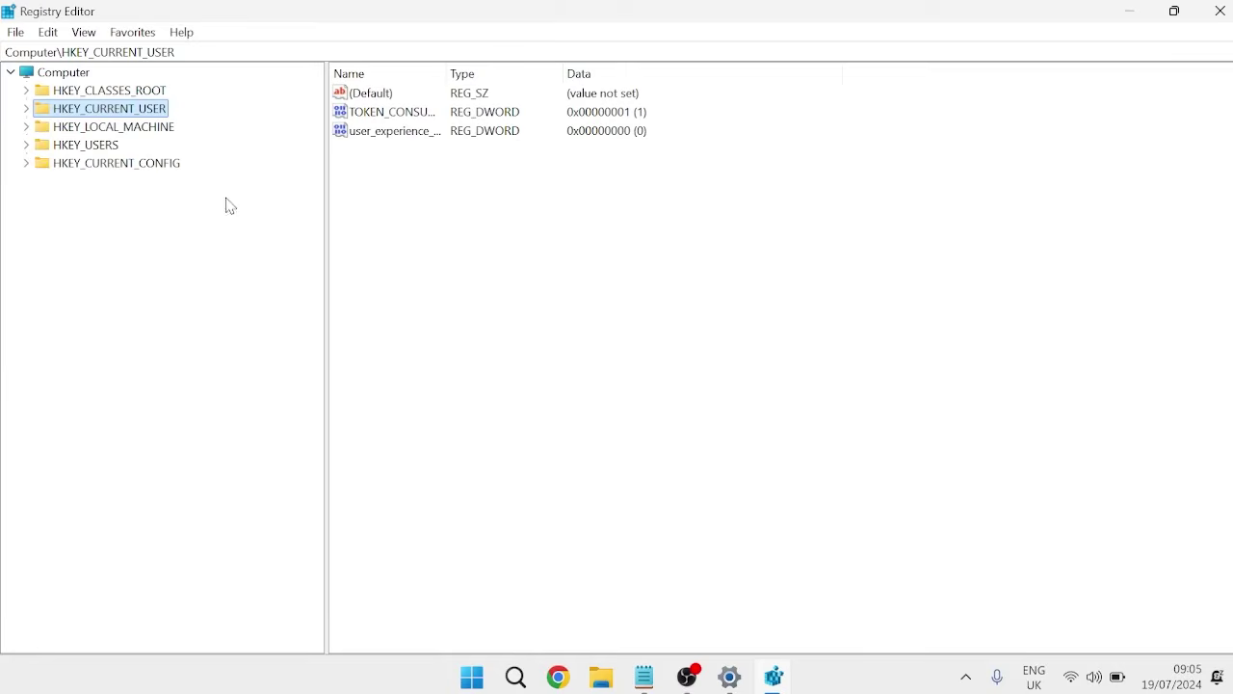
Go to the registry key HKEY_LOCAL_MACHINE\SOFTWARE\Microsoft\Windows NT\CurrentVersion\Fonts.
{"action": "left_click", "coordinate": [26, 128]}
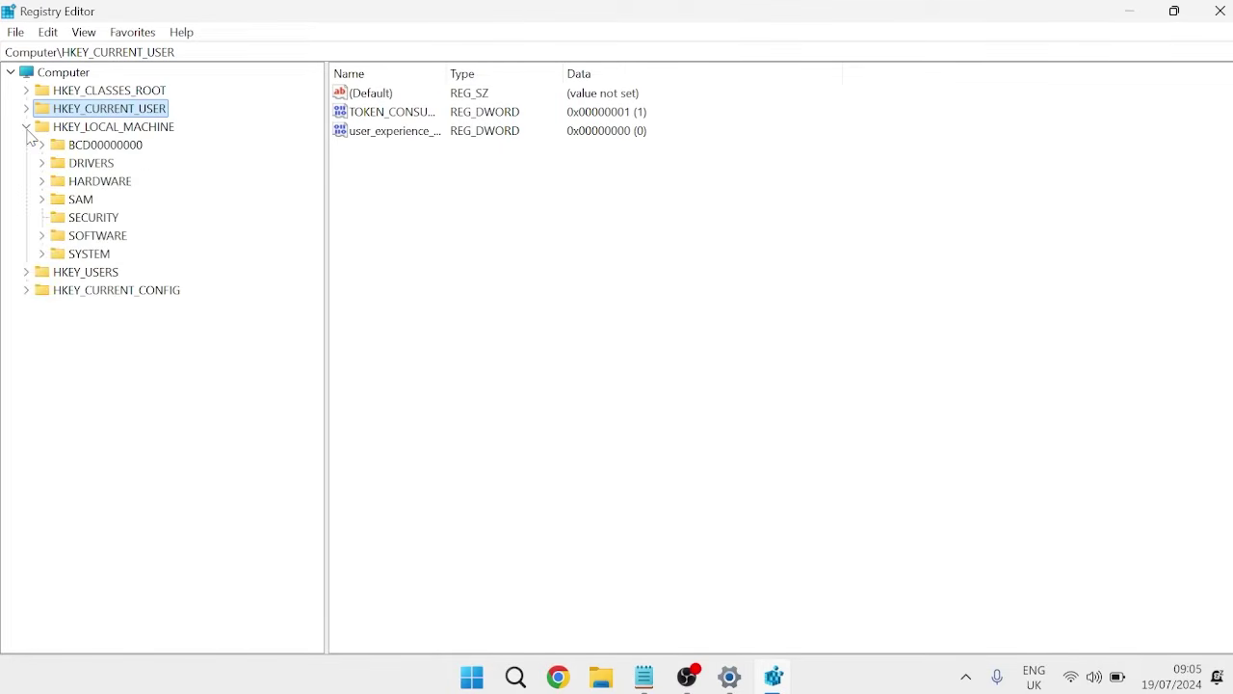
{"action": "left_click", "coordinate": [42, 235]}
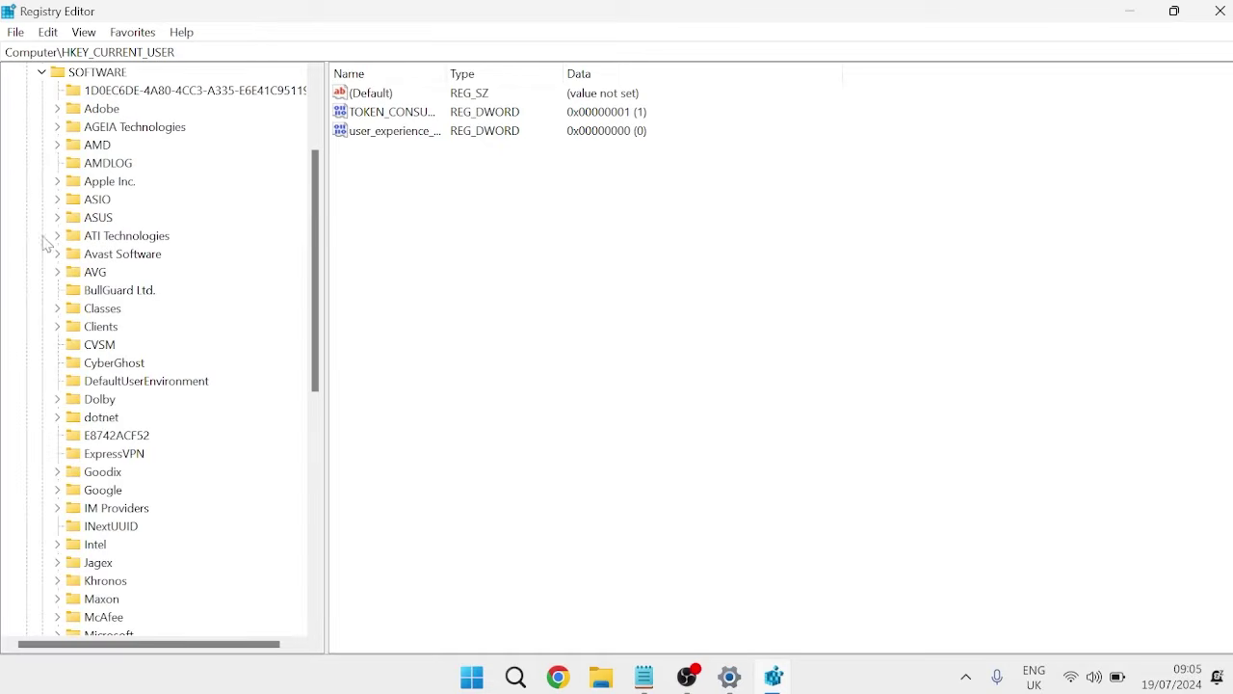
{"action": "left_click_drag", "start_coordinate": [313, 192], "coordinate": [325, 350]}
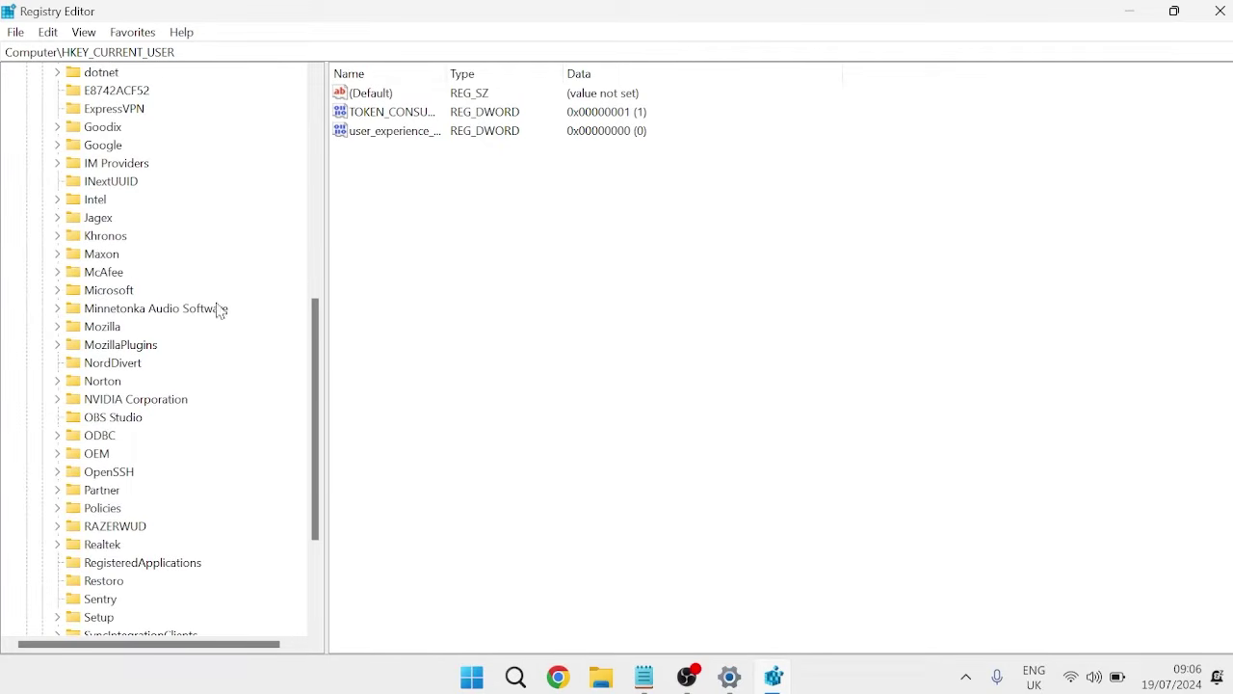
{"action": "left_click", "coordinate": [57, 290]}
{"action": "left_click_drag", "start_coordinate": [314, 171], "coordinate": [312, 533]}
{"action": "left_click", "coordinate": [74, 419]}
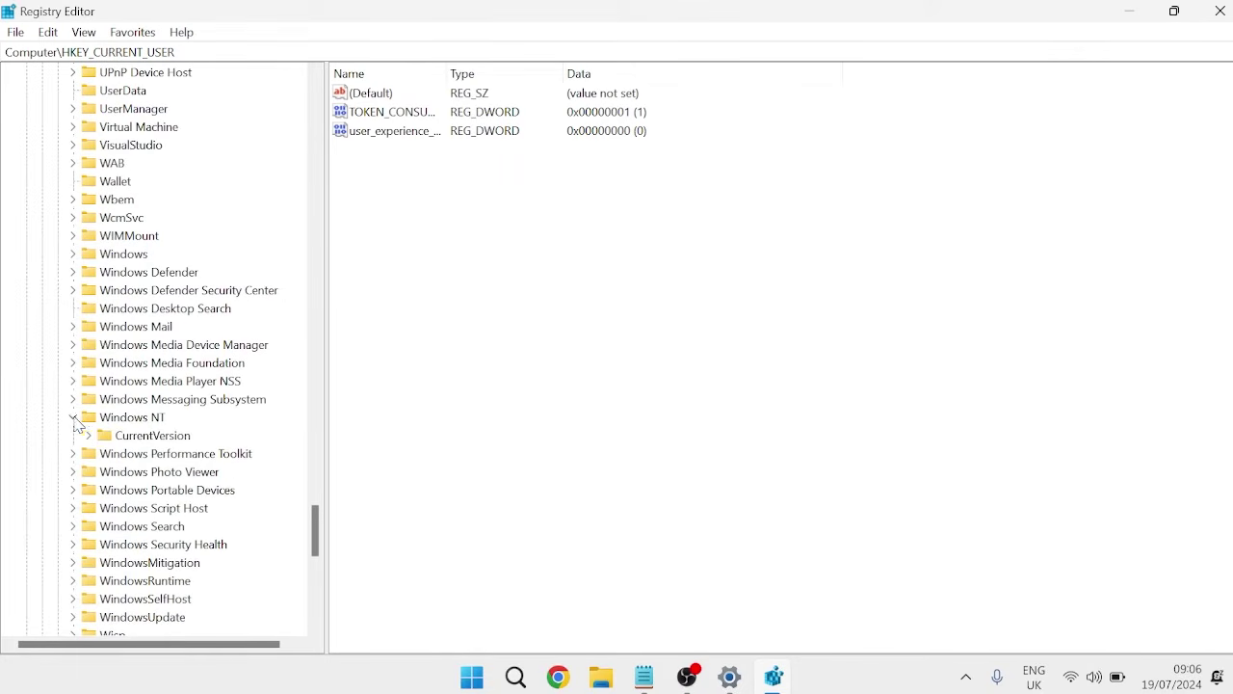
{"action": "left_click", "coordinate": [88, 438]}
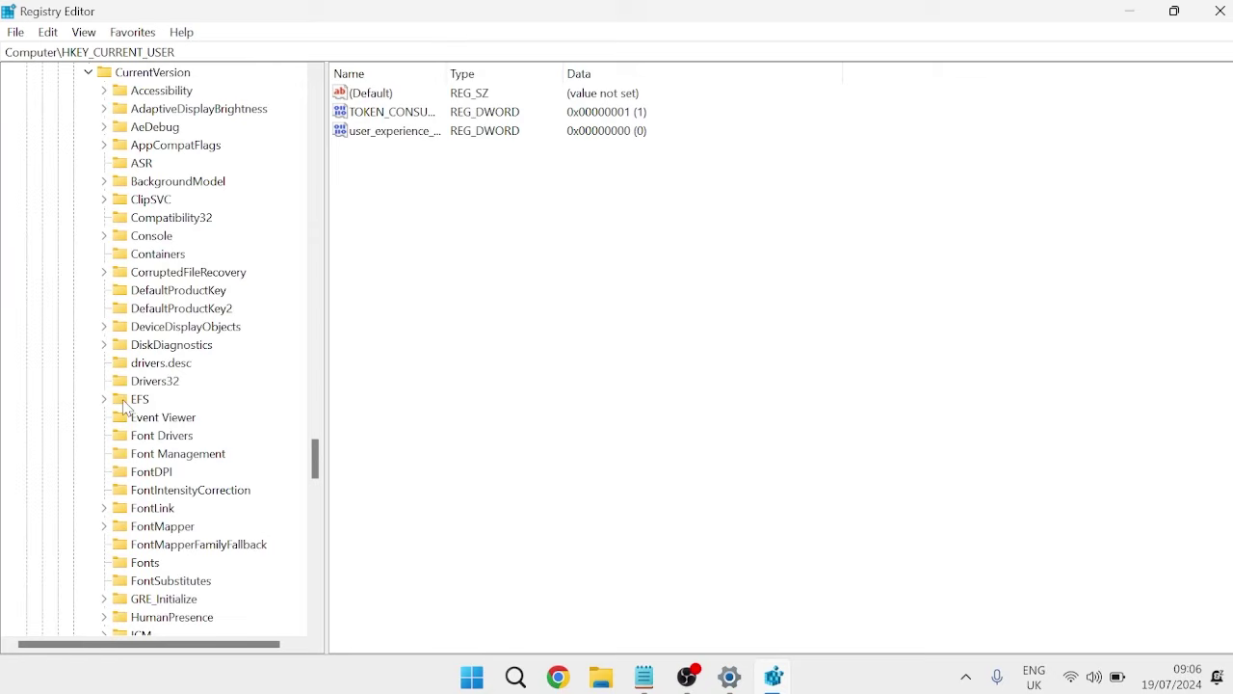
{"action": "left_click", "coordinate": [147, 564]}
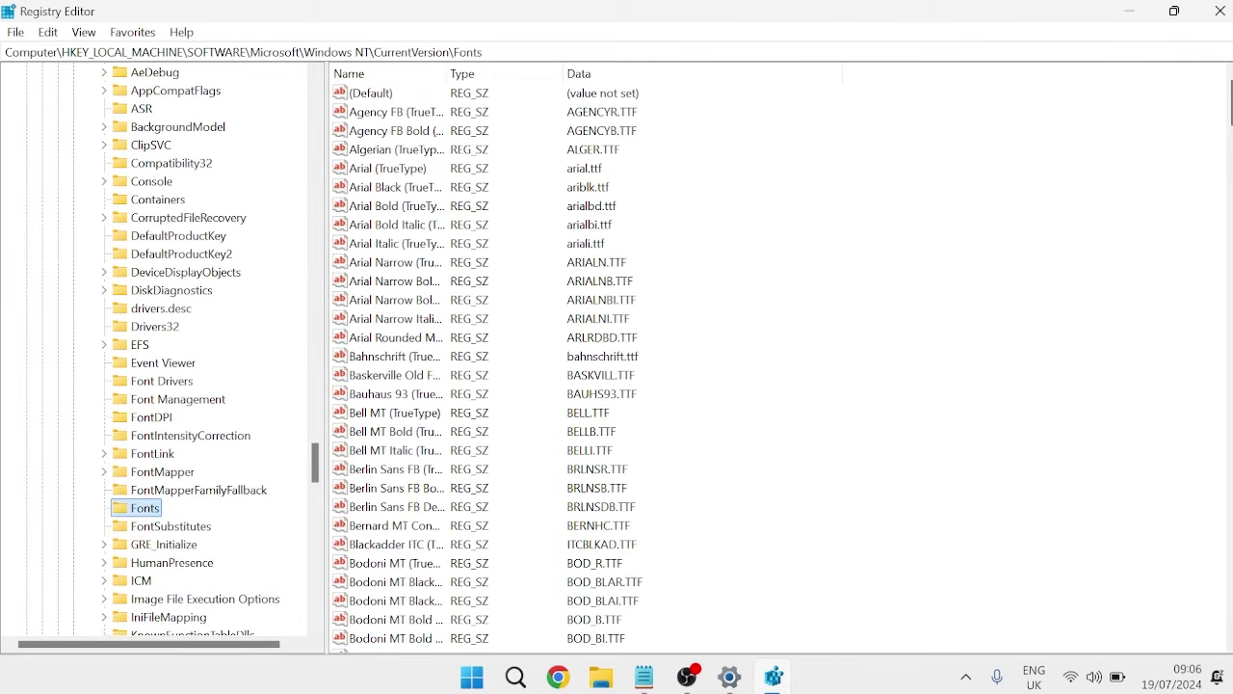
Find the Cambria entries in the Fonts key and check them against the font name noted in Notepad.
{"action": "left_click_drag", "start_coordinate": [1229, 102], "coordinate": [1228, 220]}
{"action": "scroll", "coordinate": [732, 217], "scroll_direction": "up", "scroll_amount": 8}
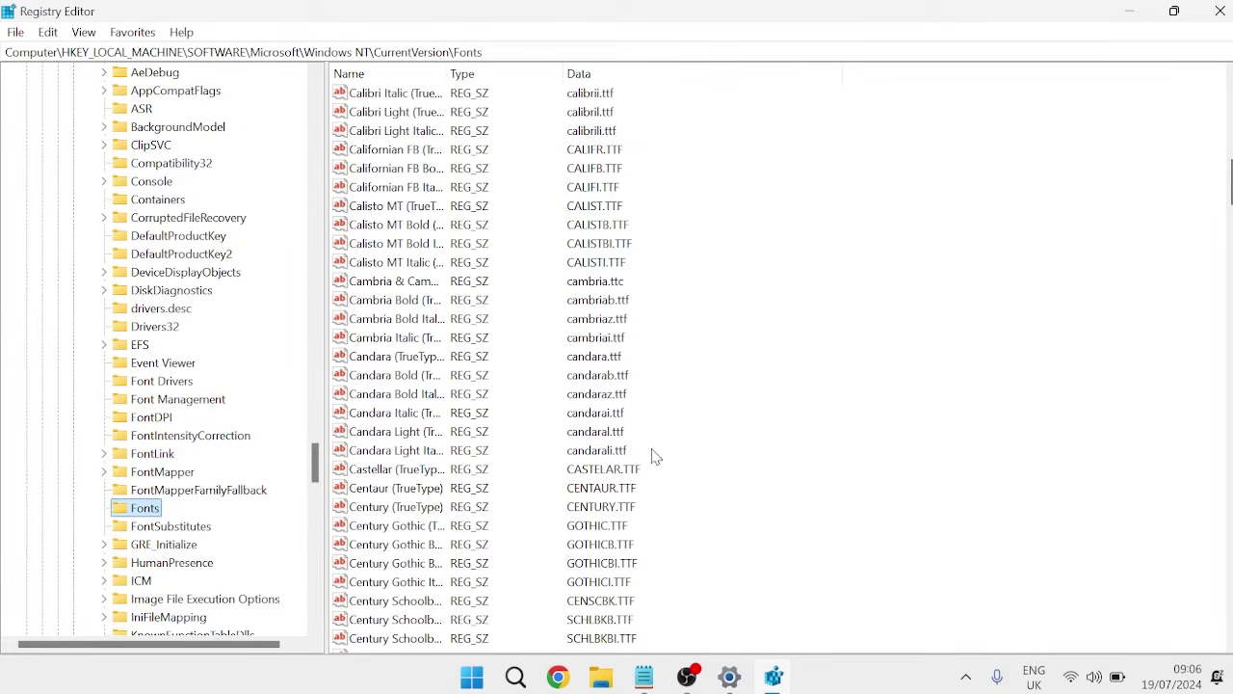
{"action": "left_click", "coordinate": [643, 677]}
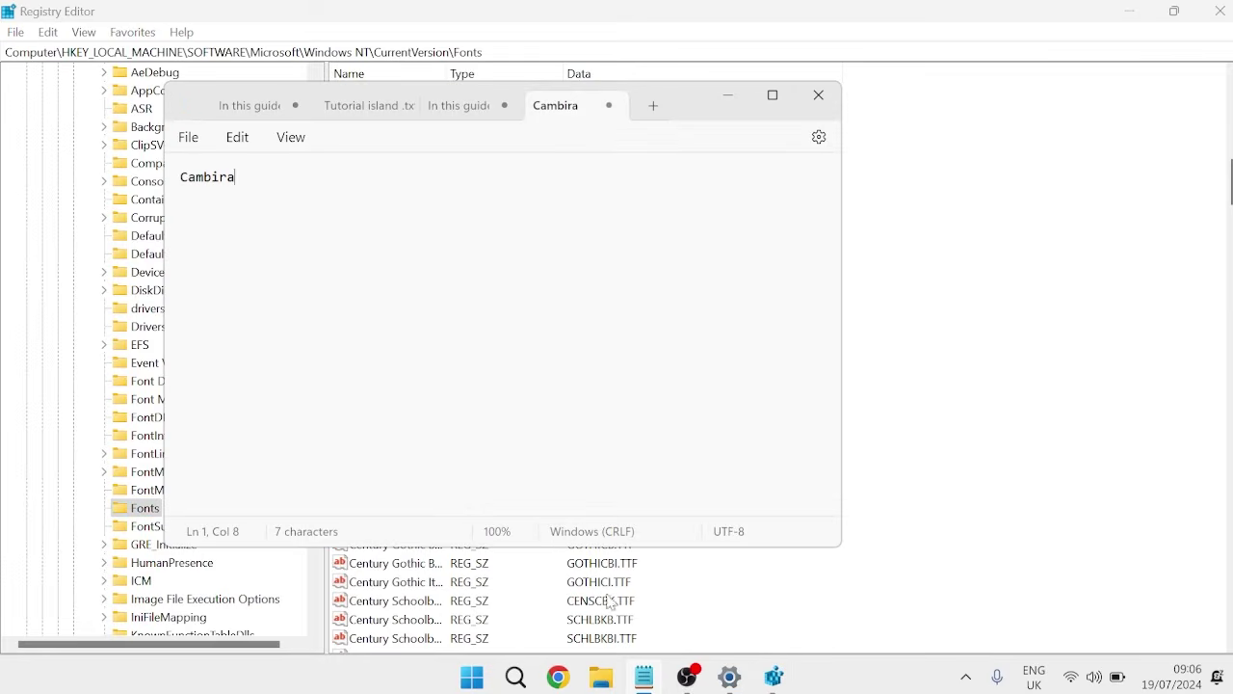
{"action": "double_click", "coordinate": [196, 176]}
{"action": "left_click", "coordinate": [942, 195]}
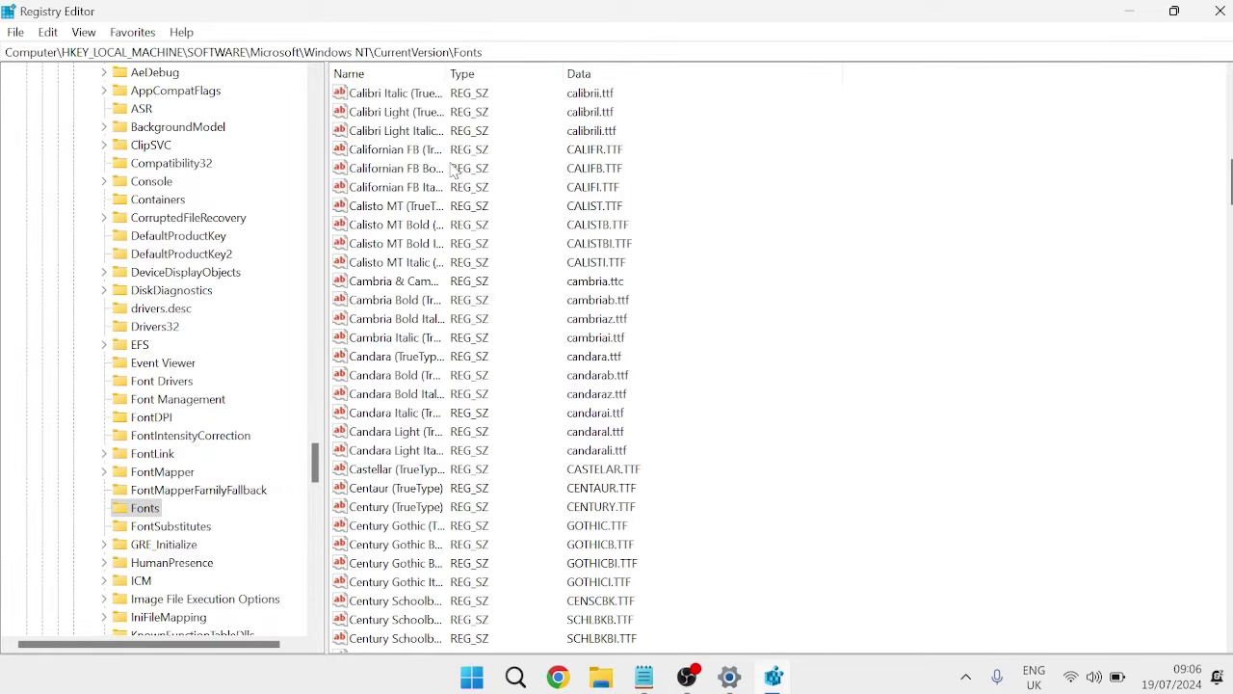
Open the Cambria & Cambria Math (TrueType) value in the Fonts key and copy its value data, cambria.ttc.
{"action": "scroll", "coordinate": [418, 226], "scroll_direction": "down", "scroll_amount": 1}
{"action": "scroll", "coordinate": [419, 225], "scroll_direction": "down", "scroll_amount": 1}
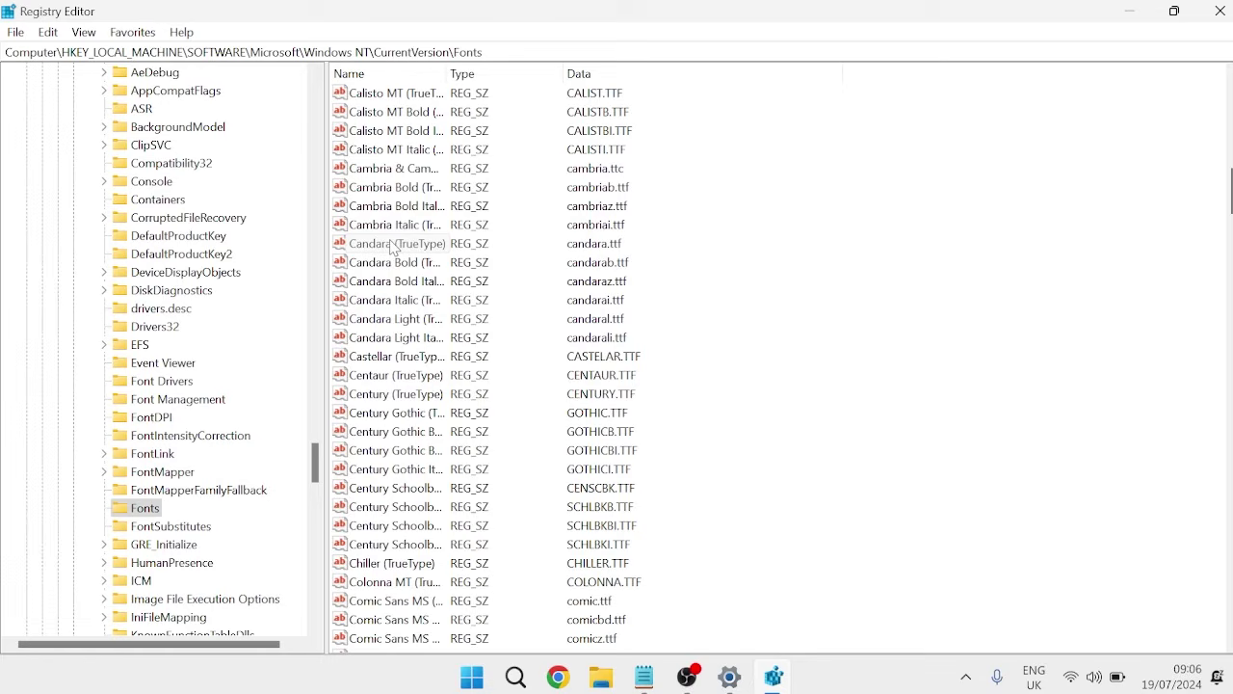
{"action": "left_click", "coordinate": [390, 168]}
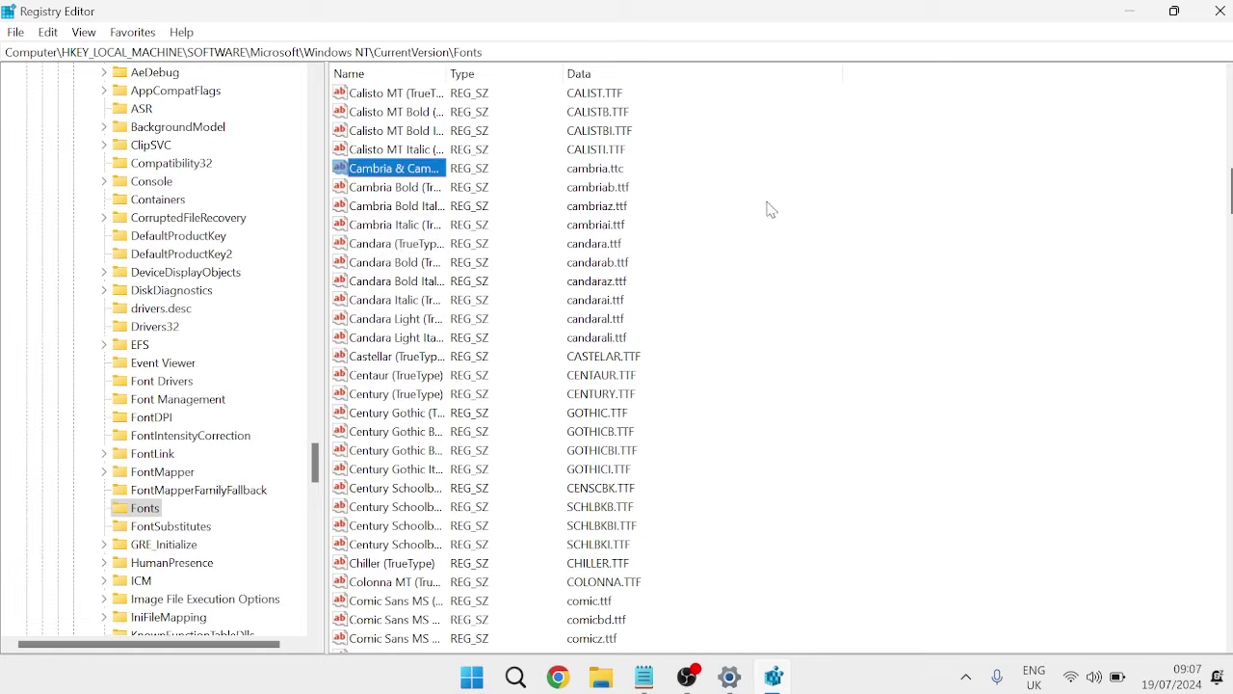
{"action": "double_click", "coordinate": [388, 170]}
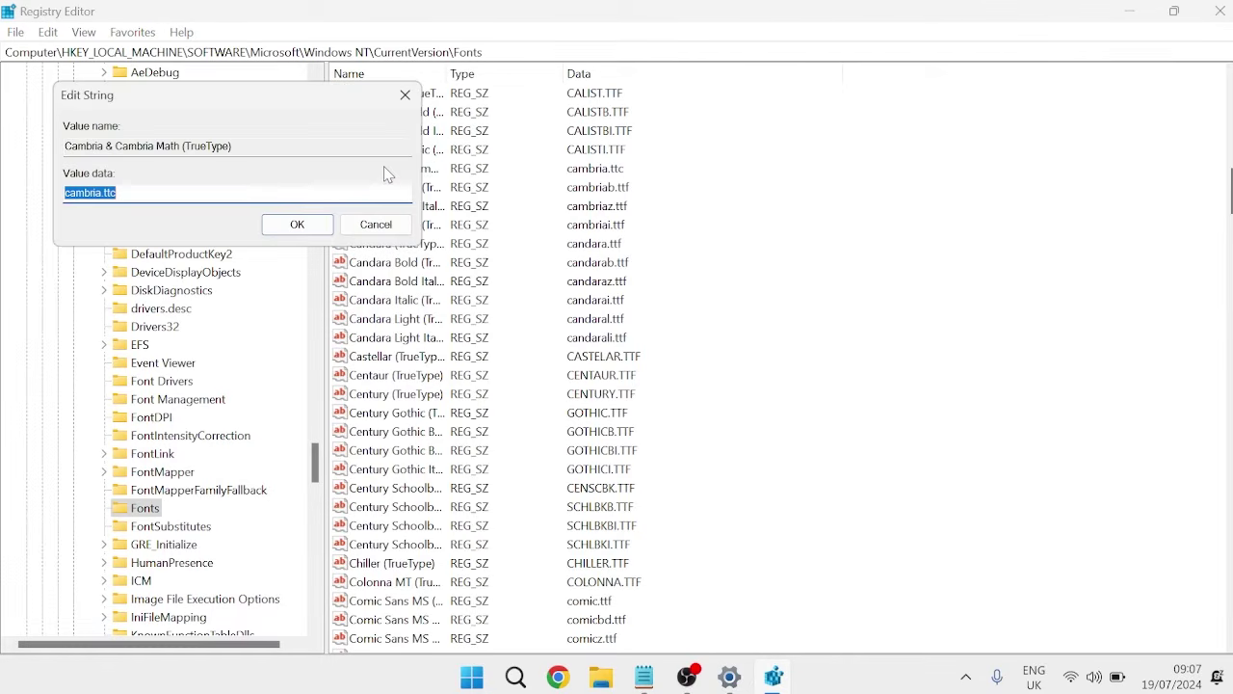
{"action": "right_click", "coordinate": [96, 189]}
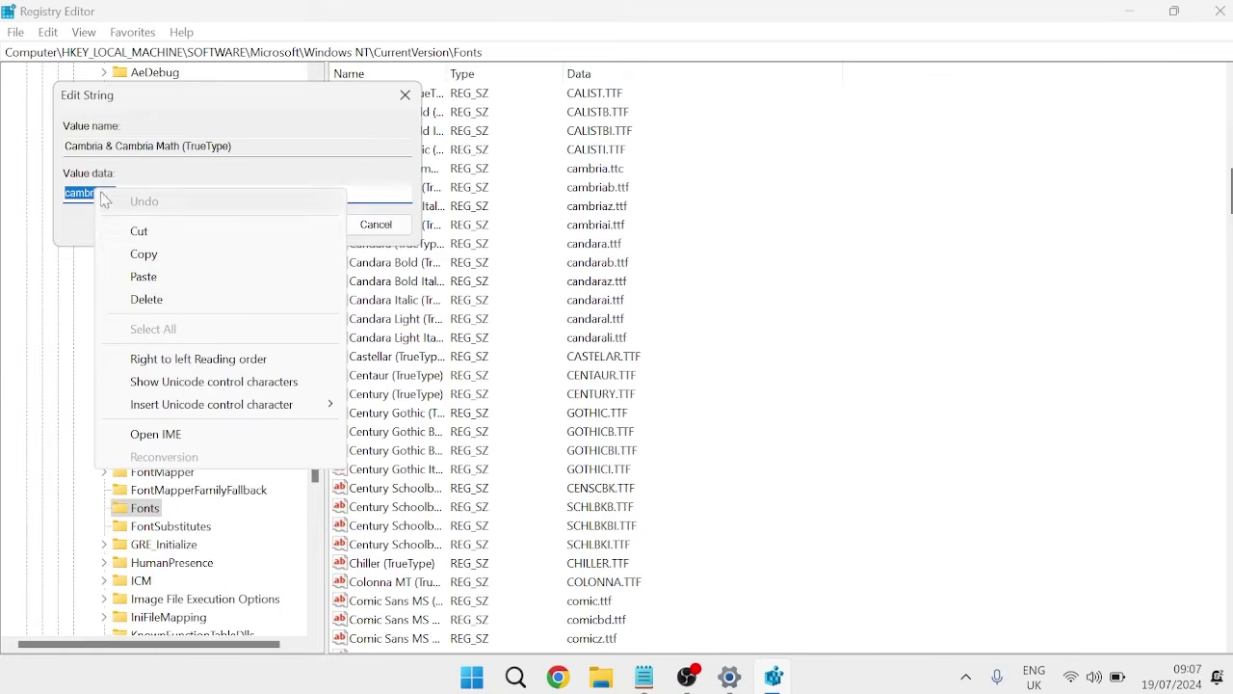
{"action": "left_click", "coordinate": [158, 256]}
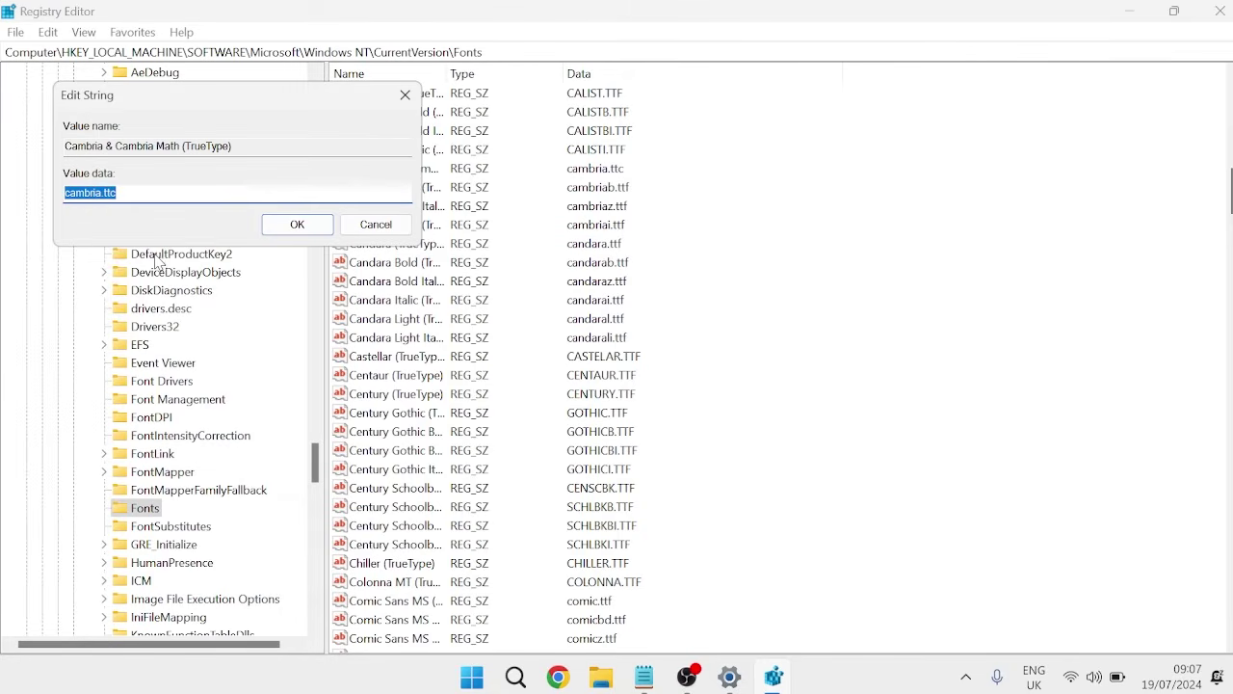
Paste cambria.ttc on a new line below the font name in the Notepad note, and close the registry value unchanged.
{"action": "left_click", "coordinate": [643, 678]}
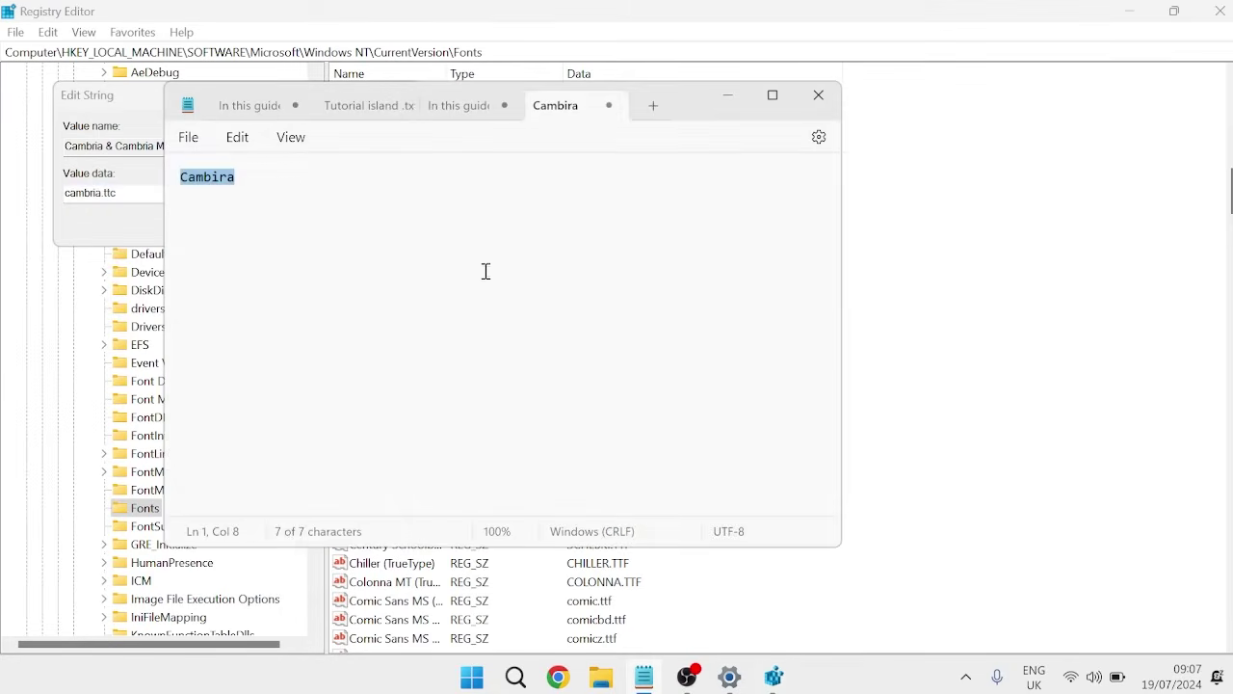
{"action": "left_click", "coordinate": [512, 234]}
{"action": "key", "text": "Return"}
{"action": "key", "text": "ctrl+v"}
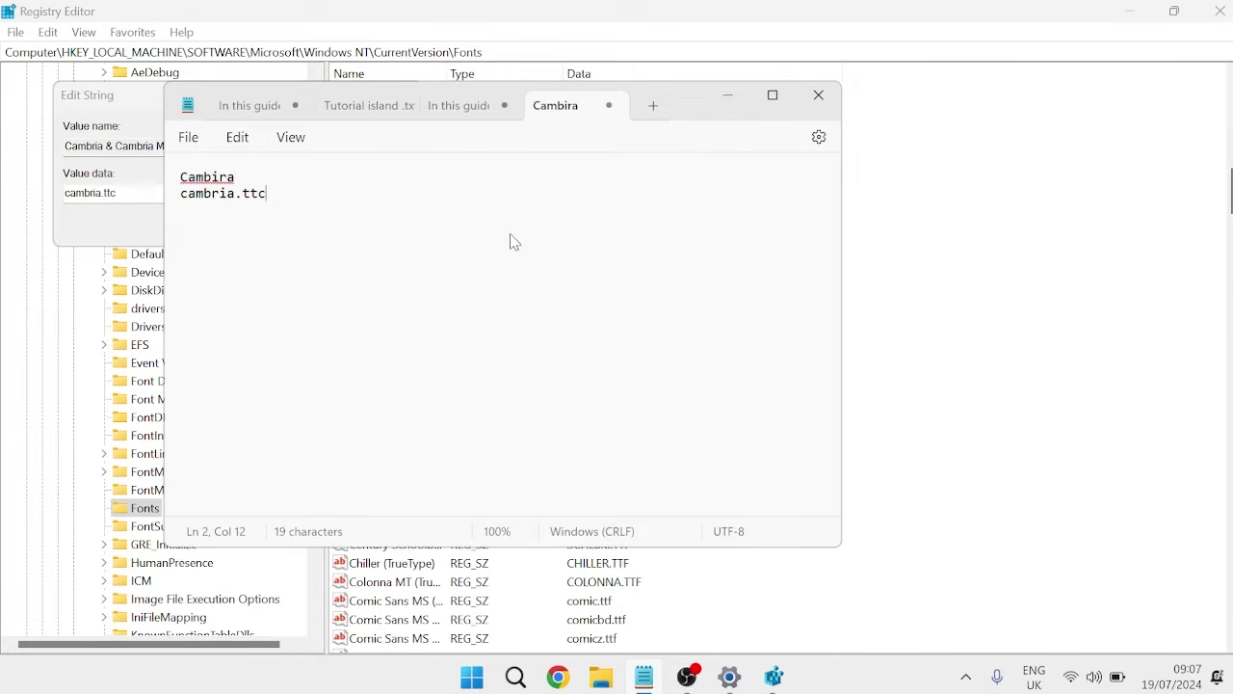
{"action": "left_click", "coordinate": [729, 95]}
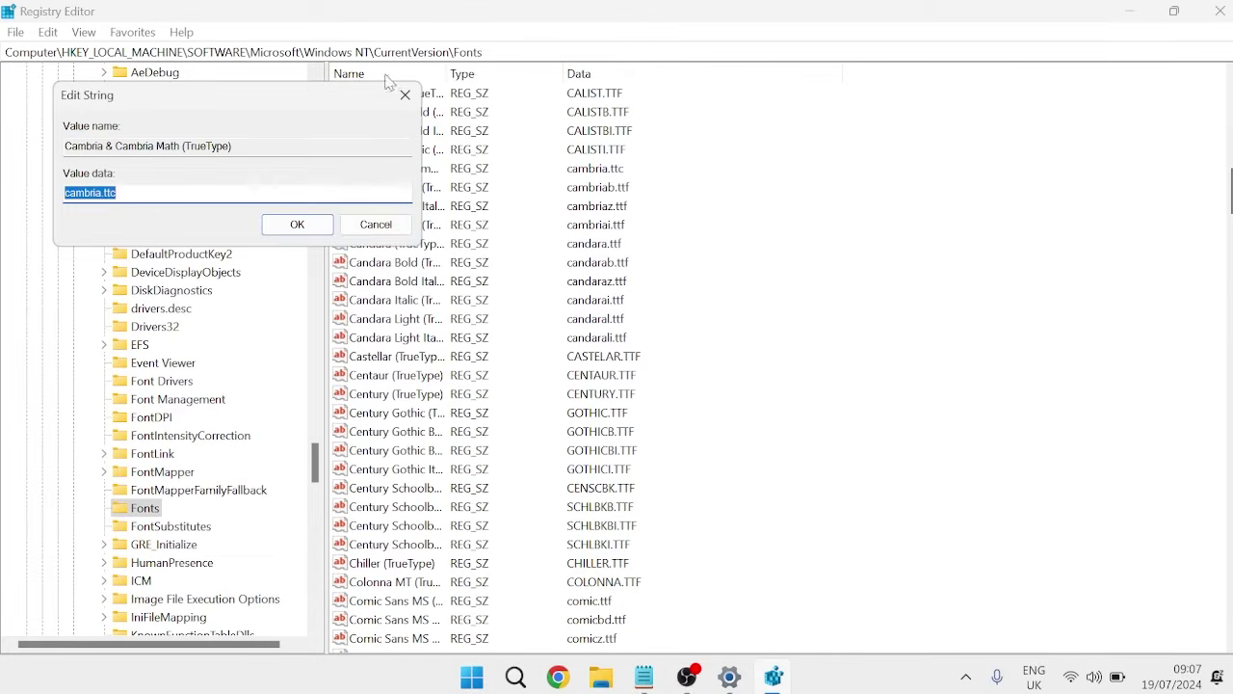
{"action": "left_click", "coordinate": [318, 227]}
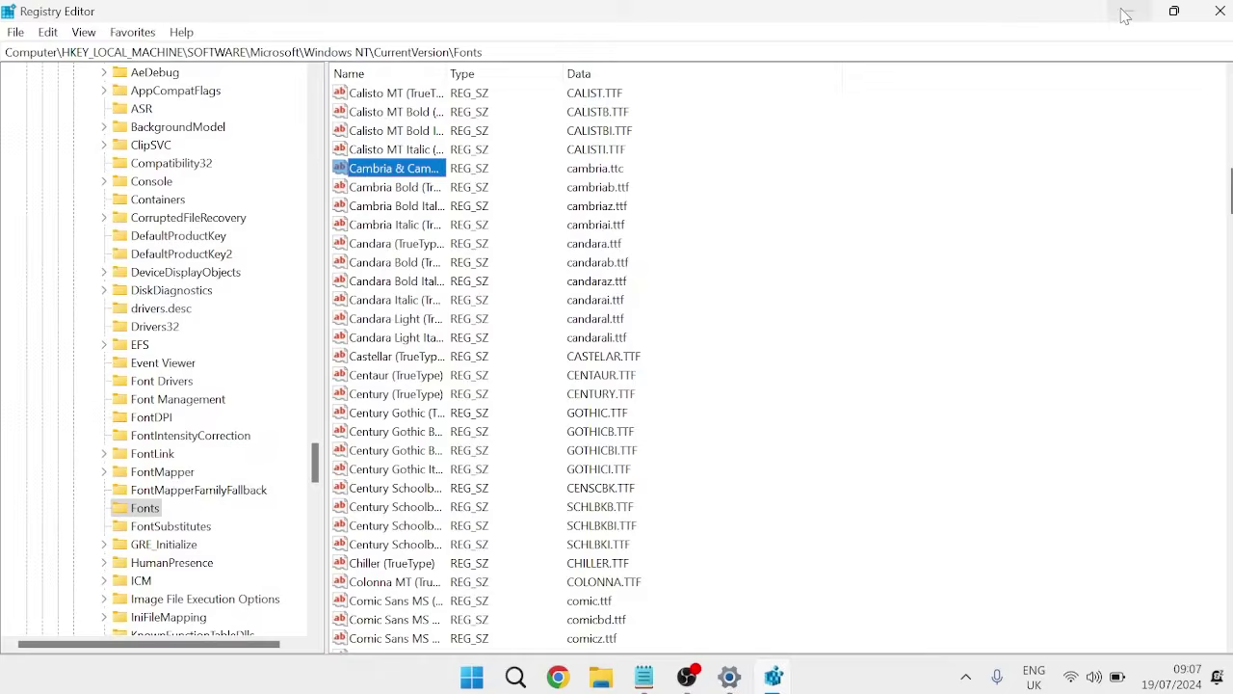
Start a blank Notepad document and paste in the registry script with empty Segoe UI font entries and a FontSubstitutes line containing YourFontName.
{"action": "left_click", "coordinate": [1125, 16]}
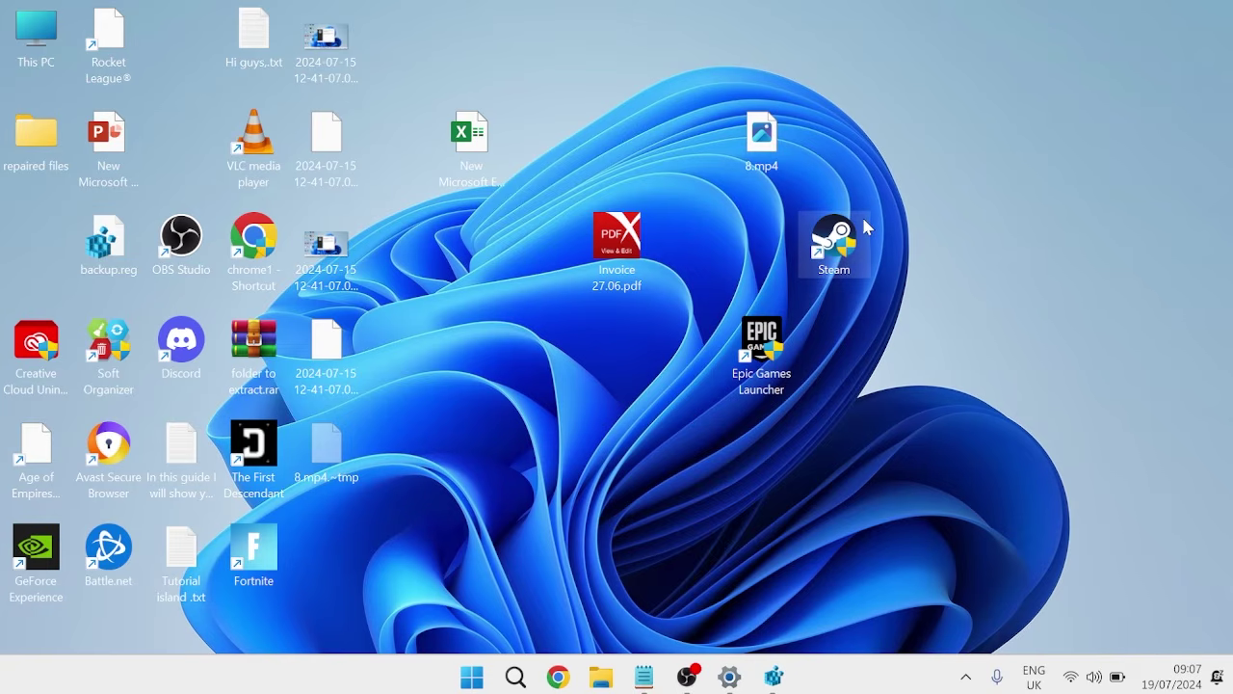
{"action": "key", "text": "super"}
{"action": "type", "text": "notepad"}
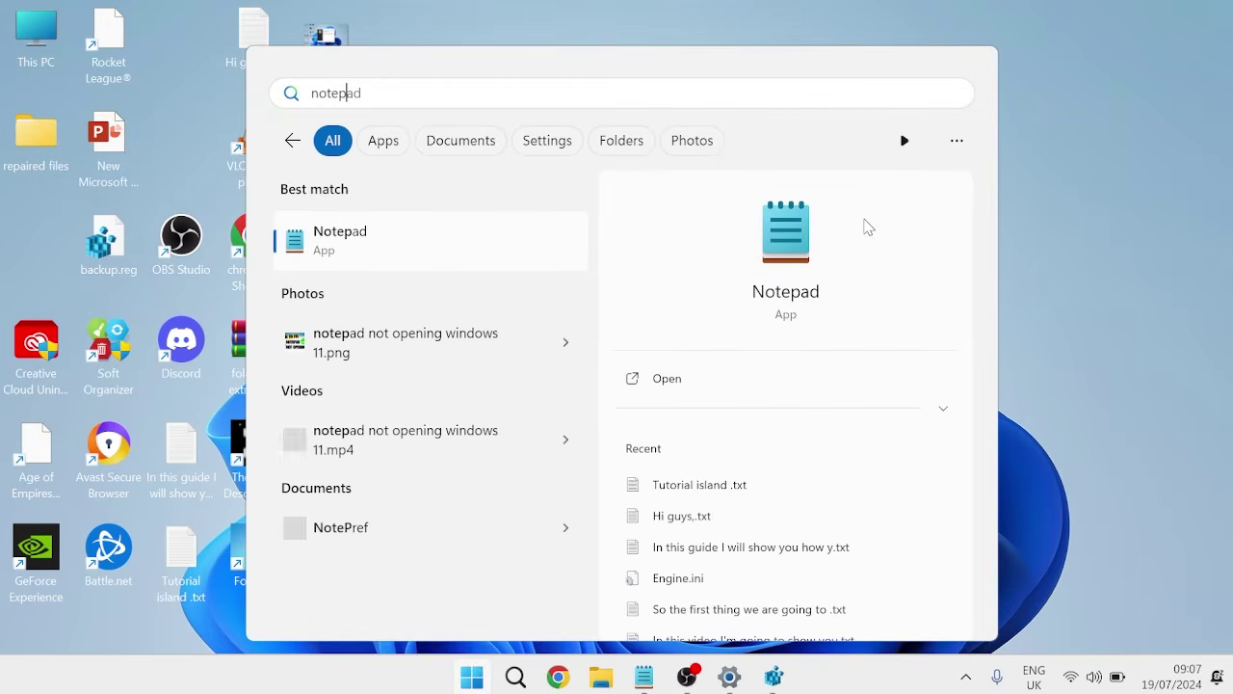
{"action": "left_click", "coordinate": [390, 251]}
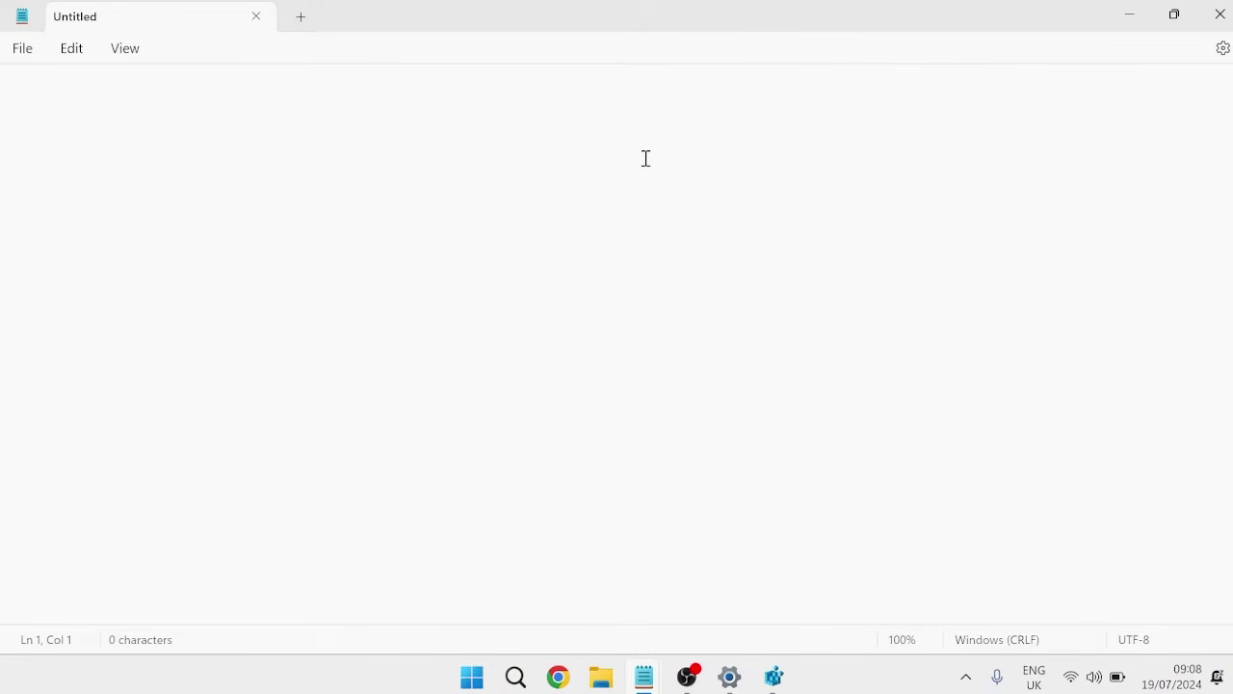
{"action": "key", "text": "ctrl+v"}
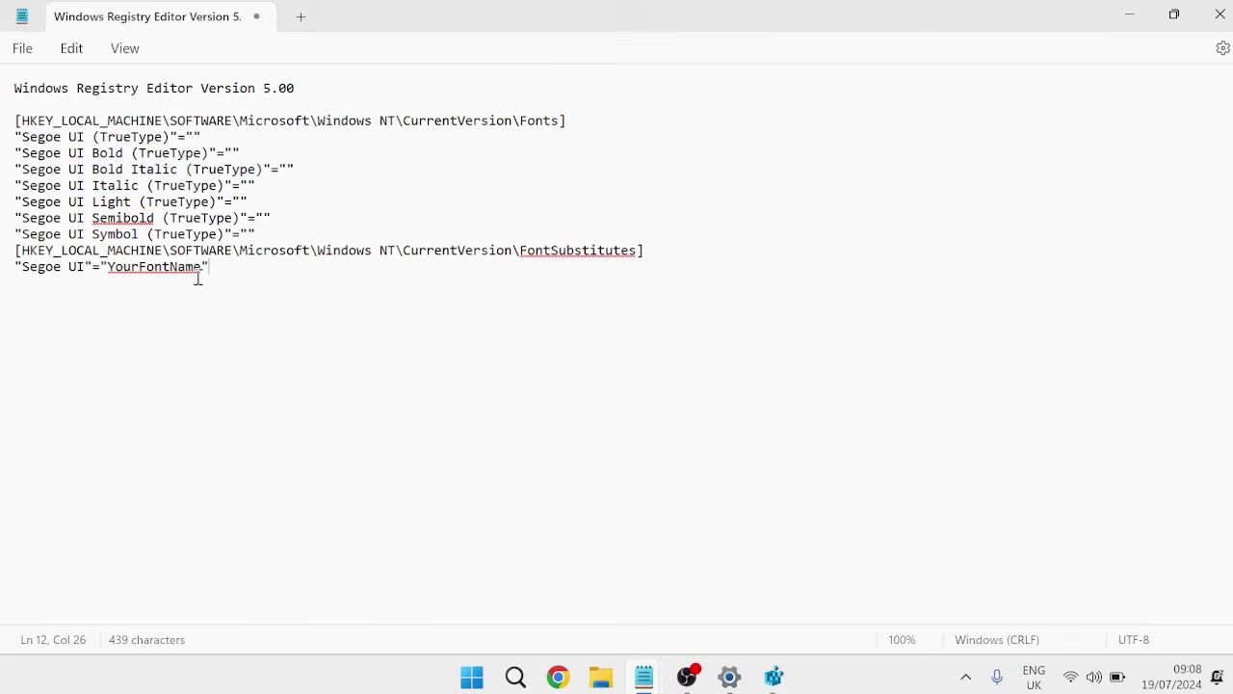
Replace the YourFontName placeholder in the script with cambria.ttc copied from the other Notepad note.
{"action": "left_click_drag", "start_coordinate": [109, 267], "coordinate": [205, 274]}
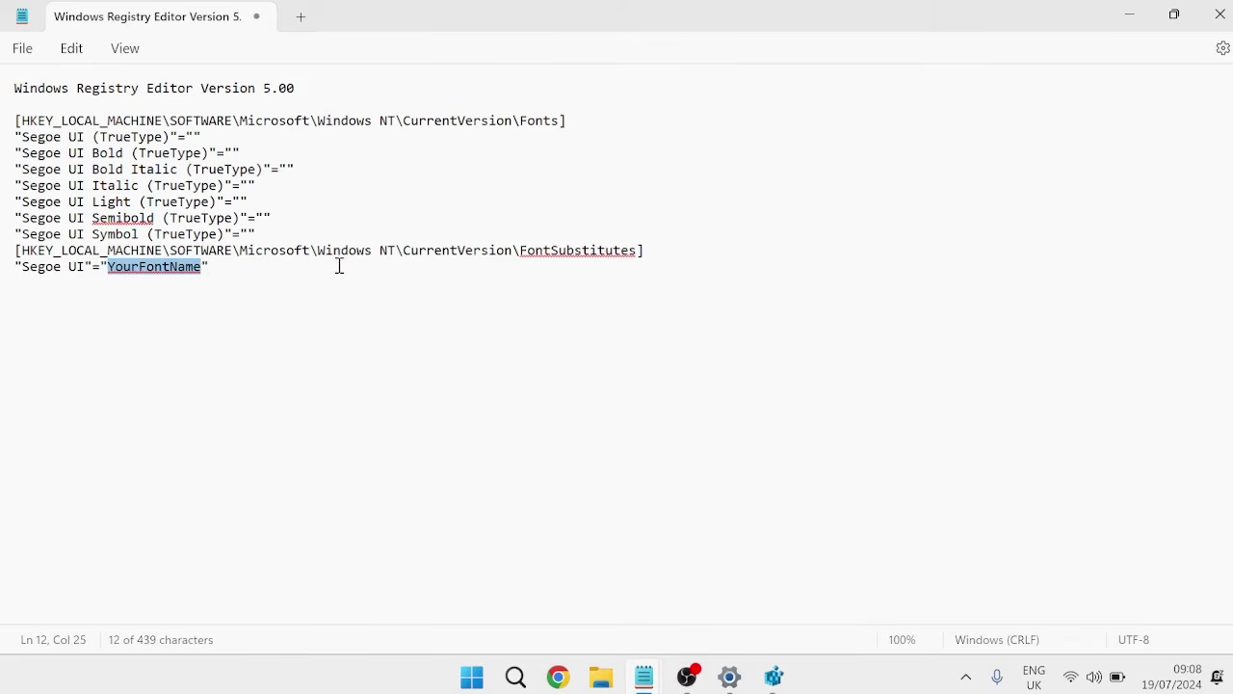
{"action": "key", "text": "alt+Tab"}
{"action": "left_click_drag", "start_coordinate": [272, 194], "coordinate": [179, 199]}
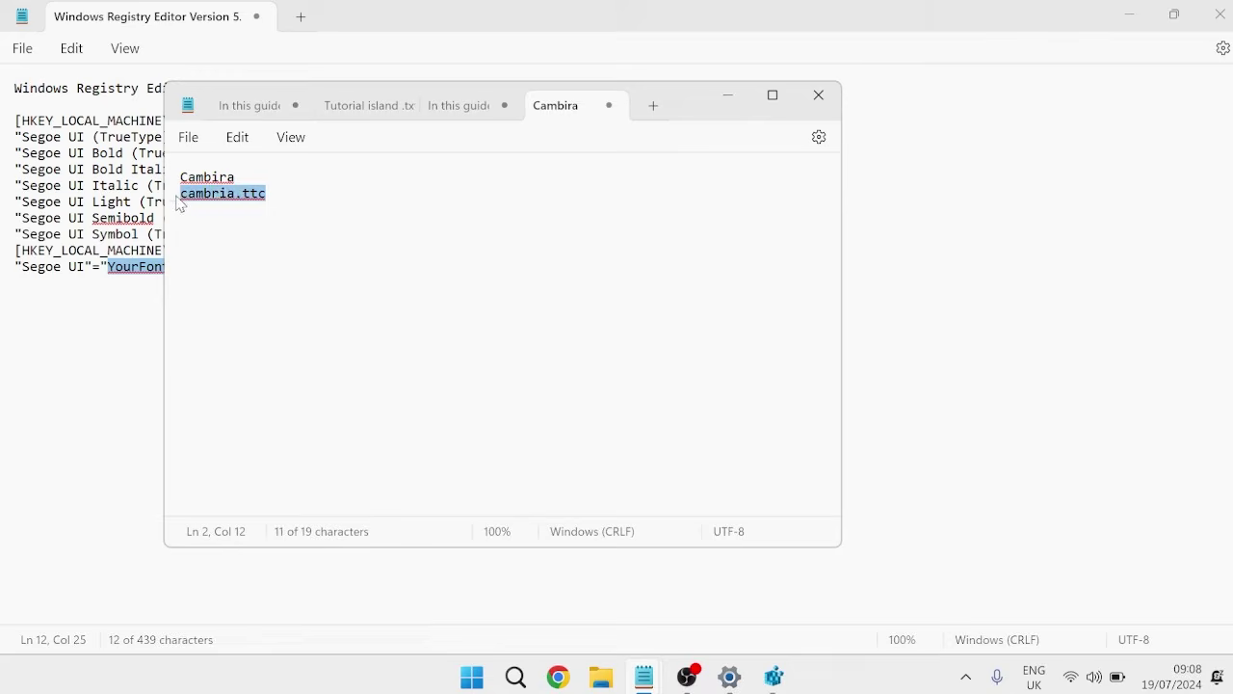
{"action": "right_click", "coordinate": [273, 204]}
{"action": "left_click", "coordinate": [289, 350]}
{"action": "left_click", "coordinate": [119, 273]}
{"action": "left_click_drag", "start_coordinate": [108, 274], "coordinate": [204, 276]}
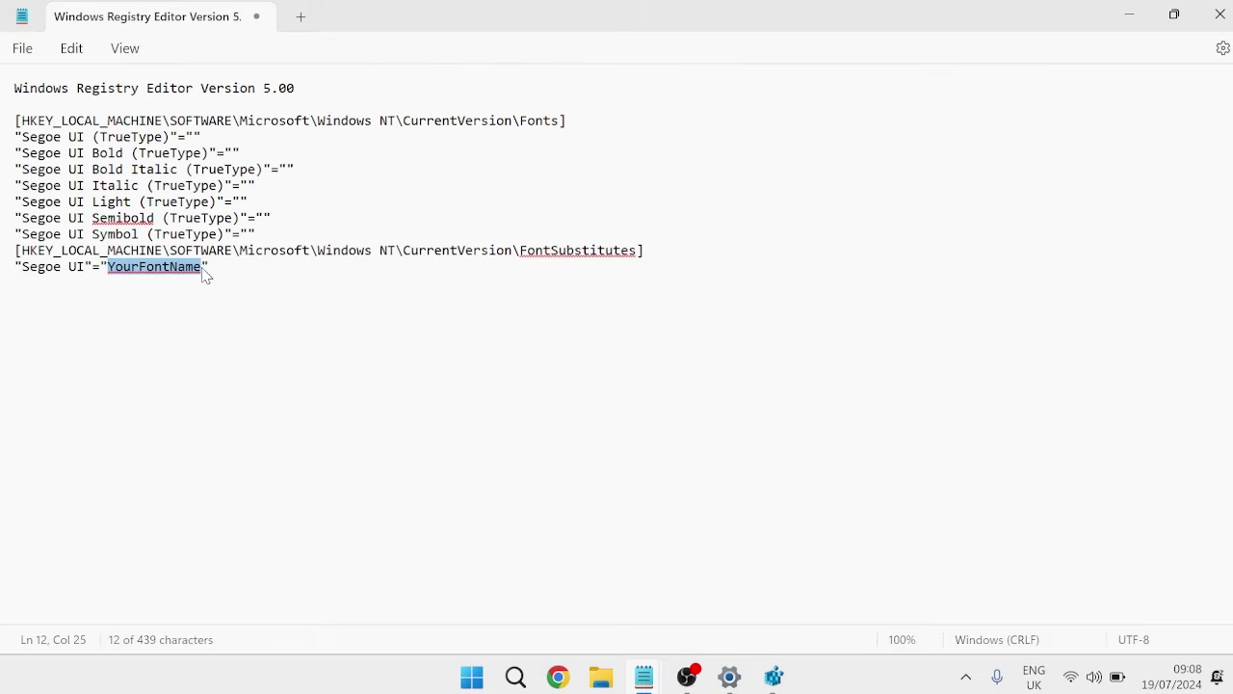
{"action": "key", "text": "ctrl+v"}
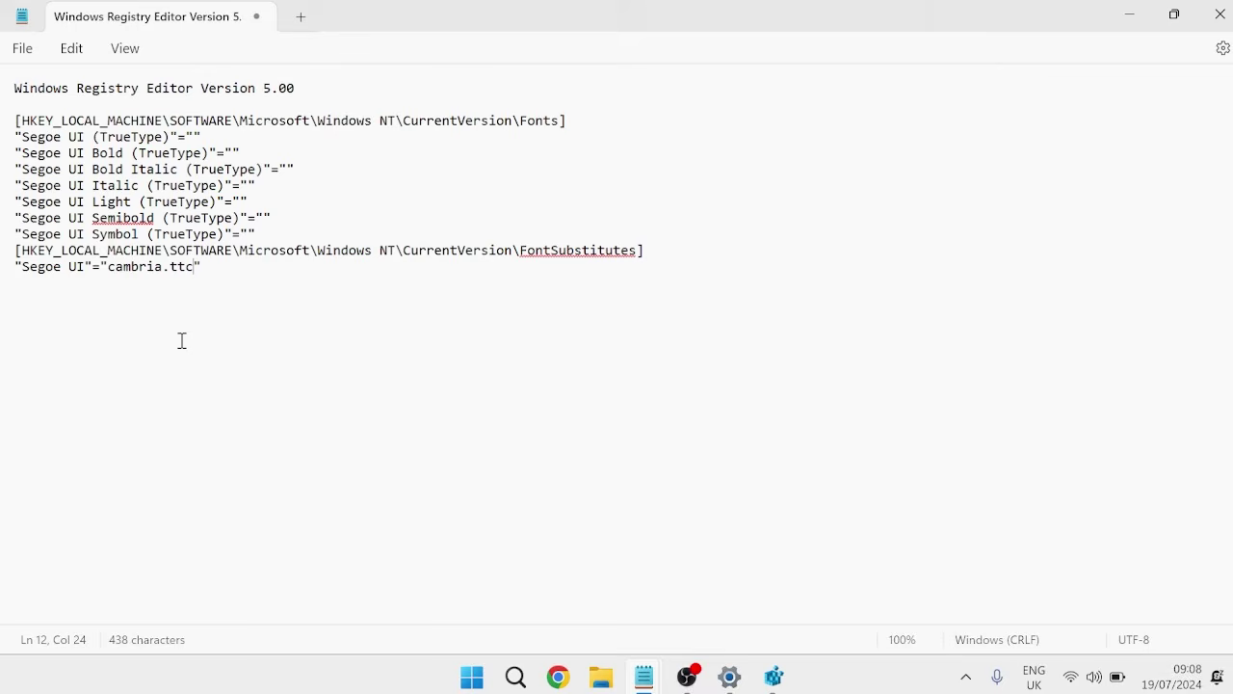
Save the script to the Desktop as "Newfonts.reg" with the file type set to All files.
{"action": "left_click", "coordinate": [23, 48]}
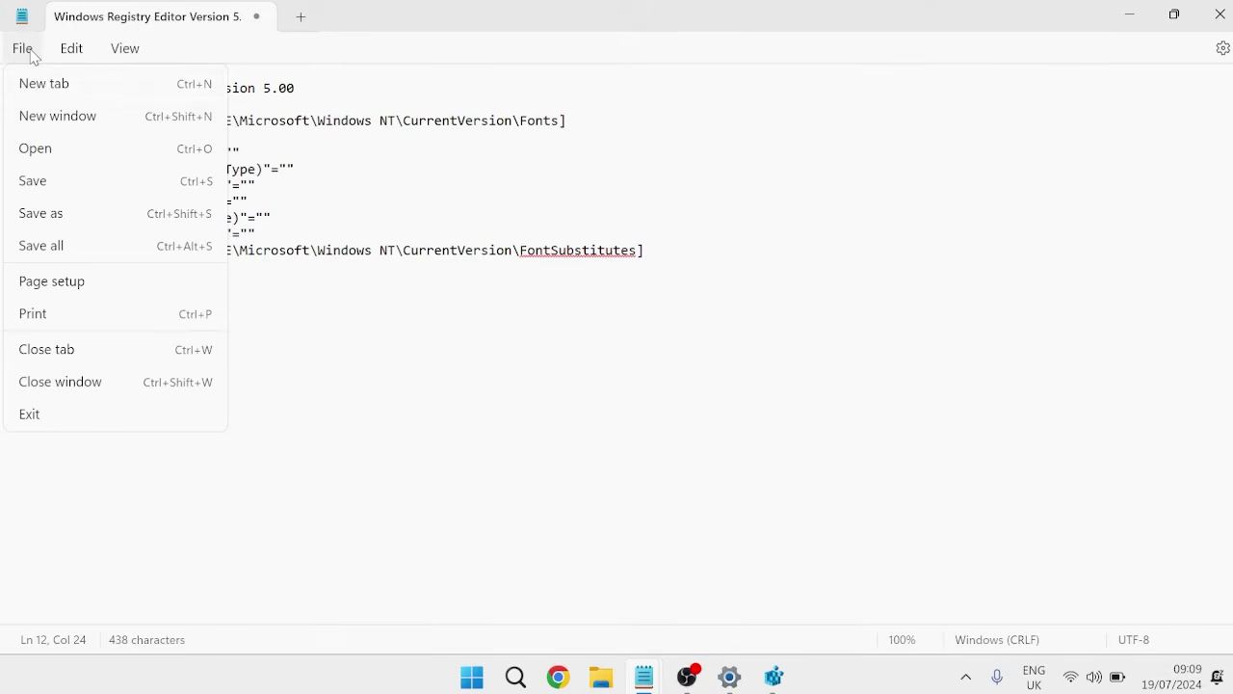
{"action": "left_click", "coordinate": [86, 219]}
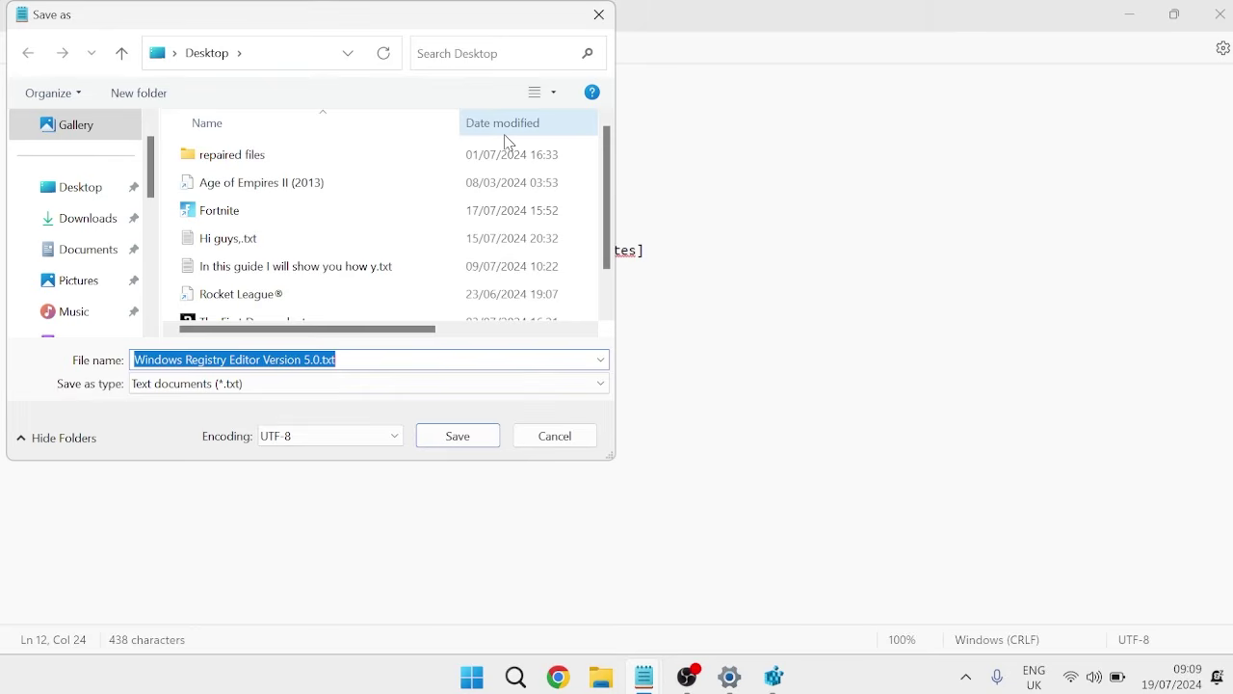
{"action": "type", "text": "Newfonts.reg"}
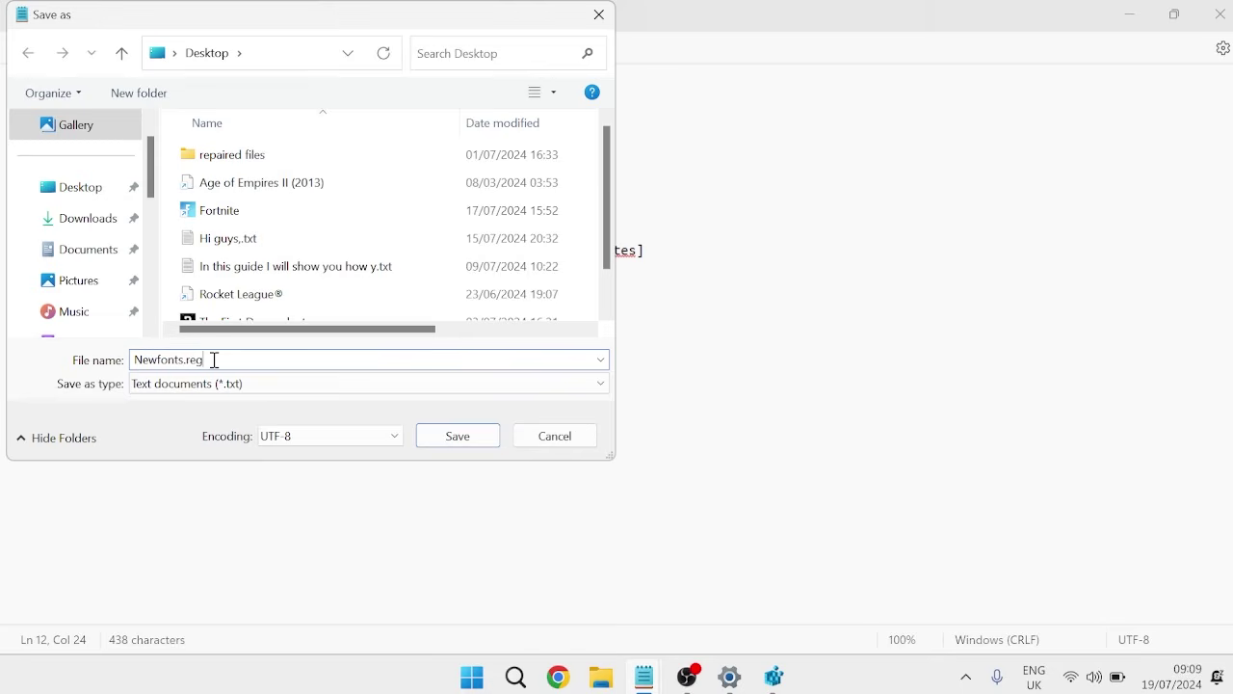
{"action": "left_click", "coordinate": [177, 388]}
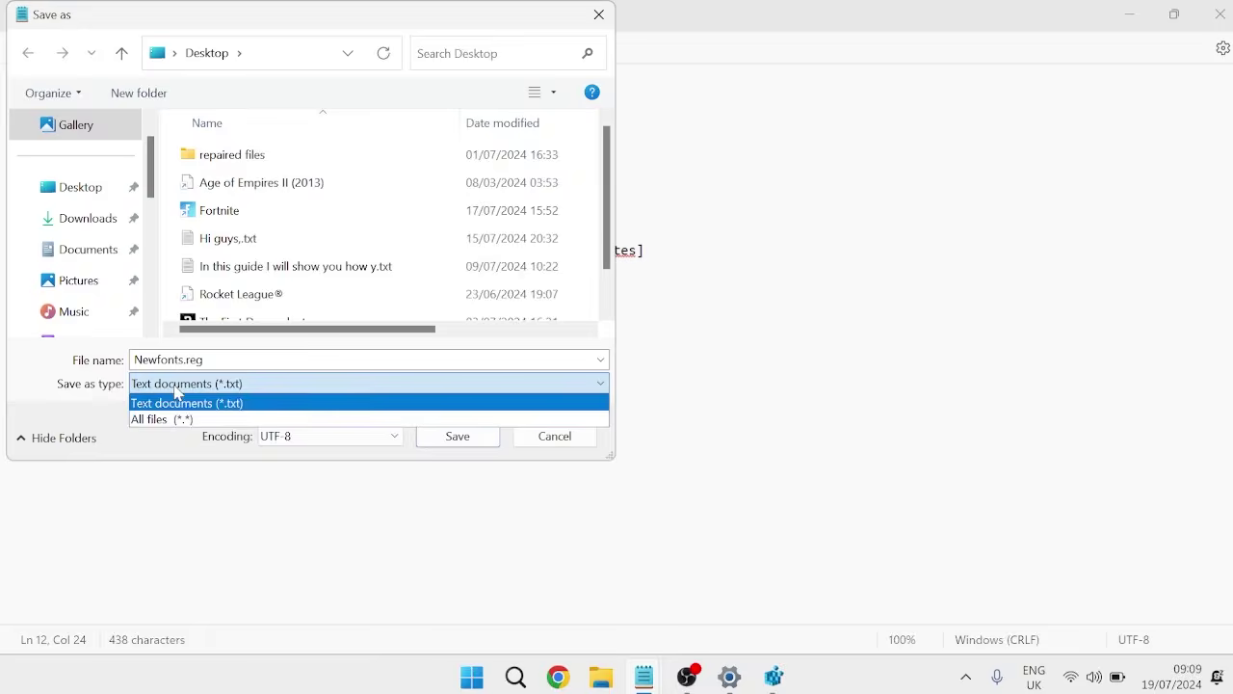
{"action": "left_click", "coordinate": [161, 419]}
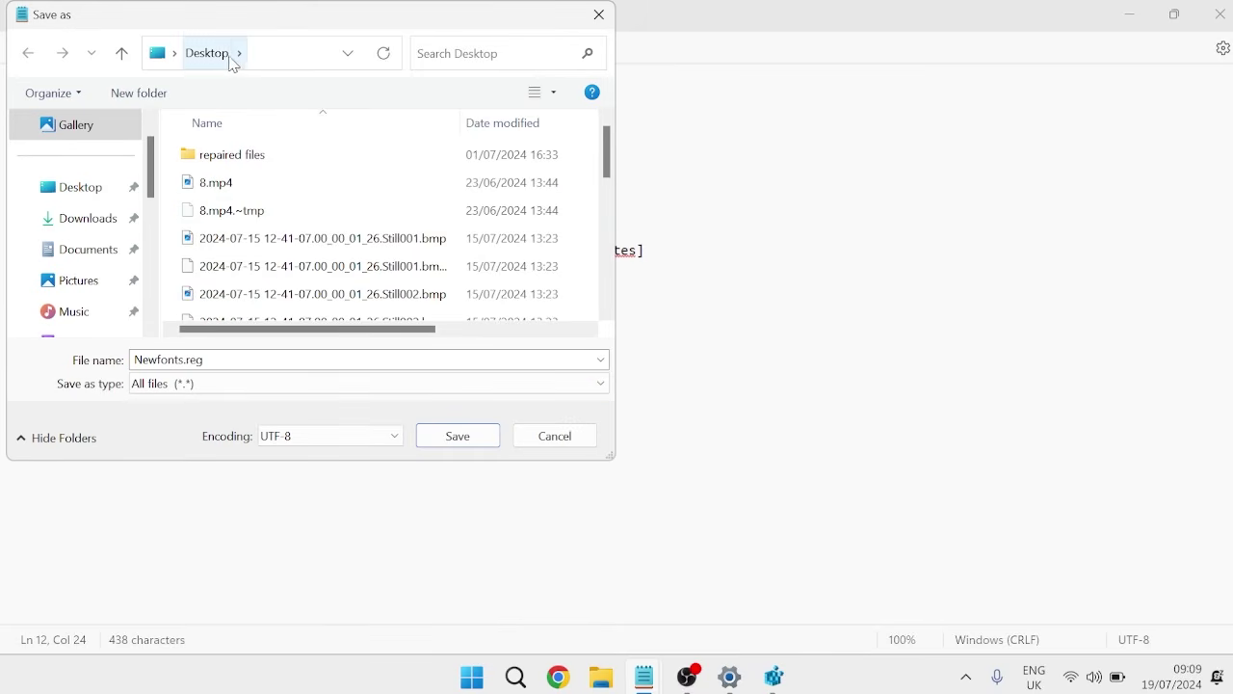
{"action": "left_click", "coordinate": [457, 437]}
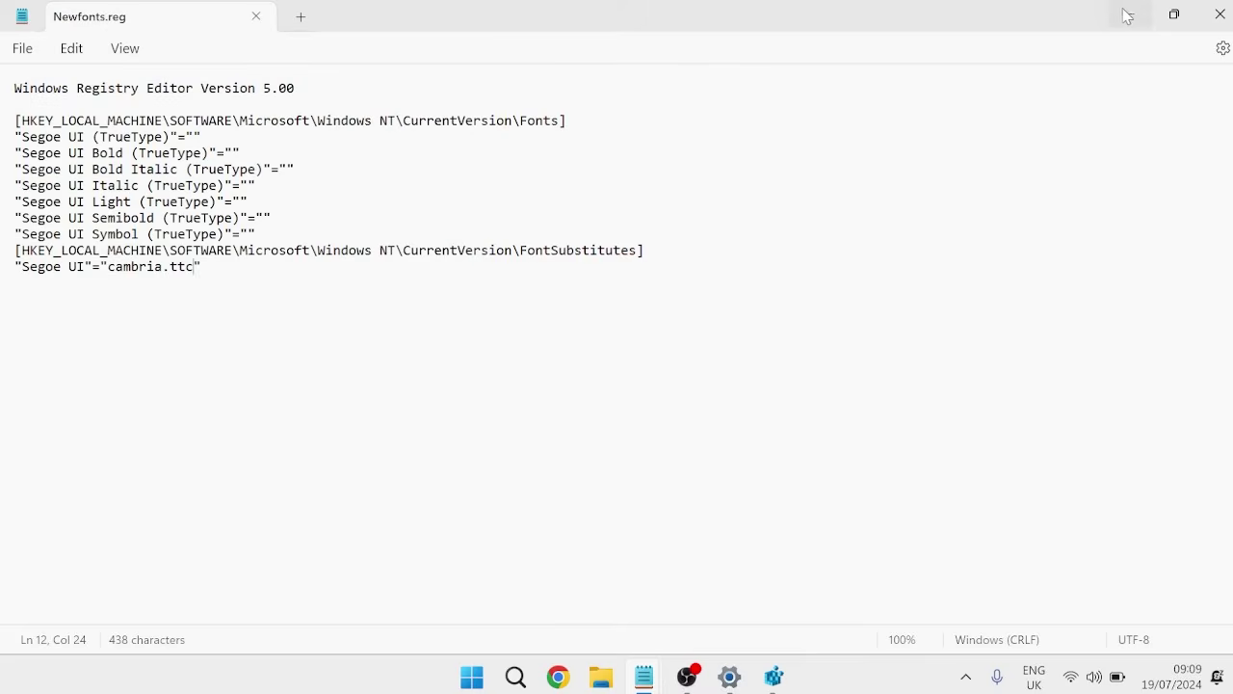
Minimize both Notepad windows and move the Newfonts.reg file to an empty area of the desktop.
{"action": "left_click", "coordinate": [1128, 13]}
{"action": "left_click", "coordinate": [728, 99]}
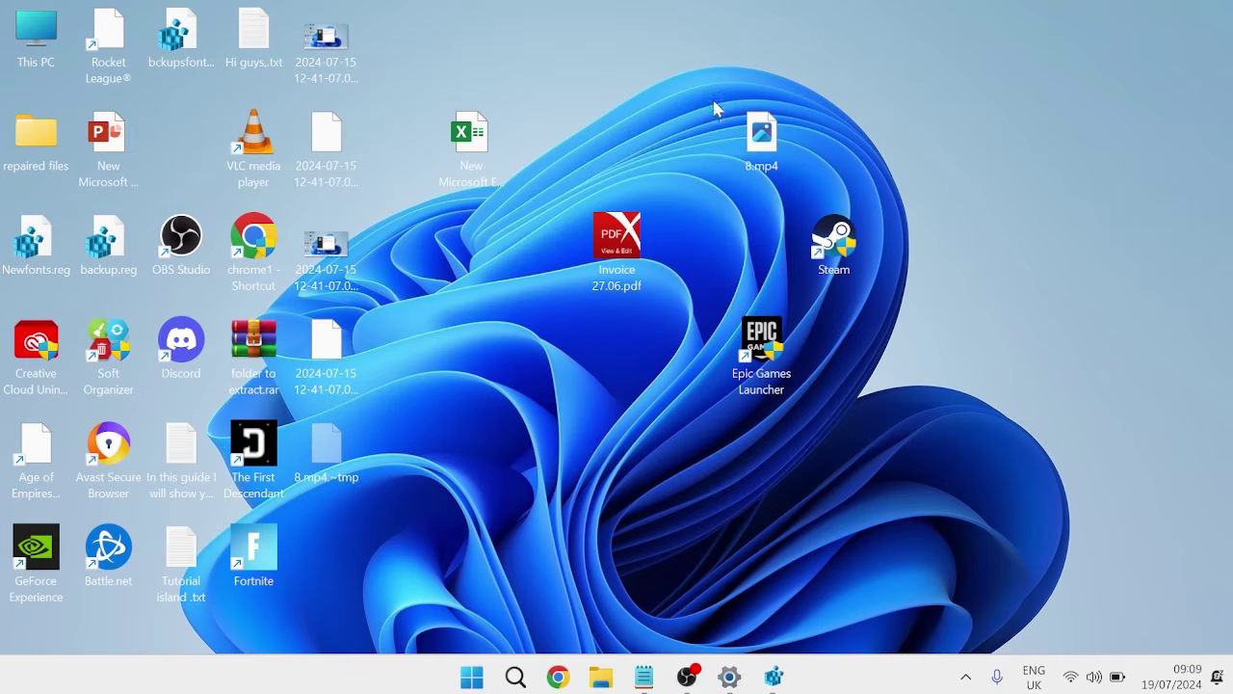
{"action": "left_click_drag", "start_coordinate": [19, 228], "coordinate": [964, 135]}
{"action": "left_click_drag", "start_coordinate": [921, 70], "coordinate": [1064, 221]}
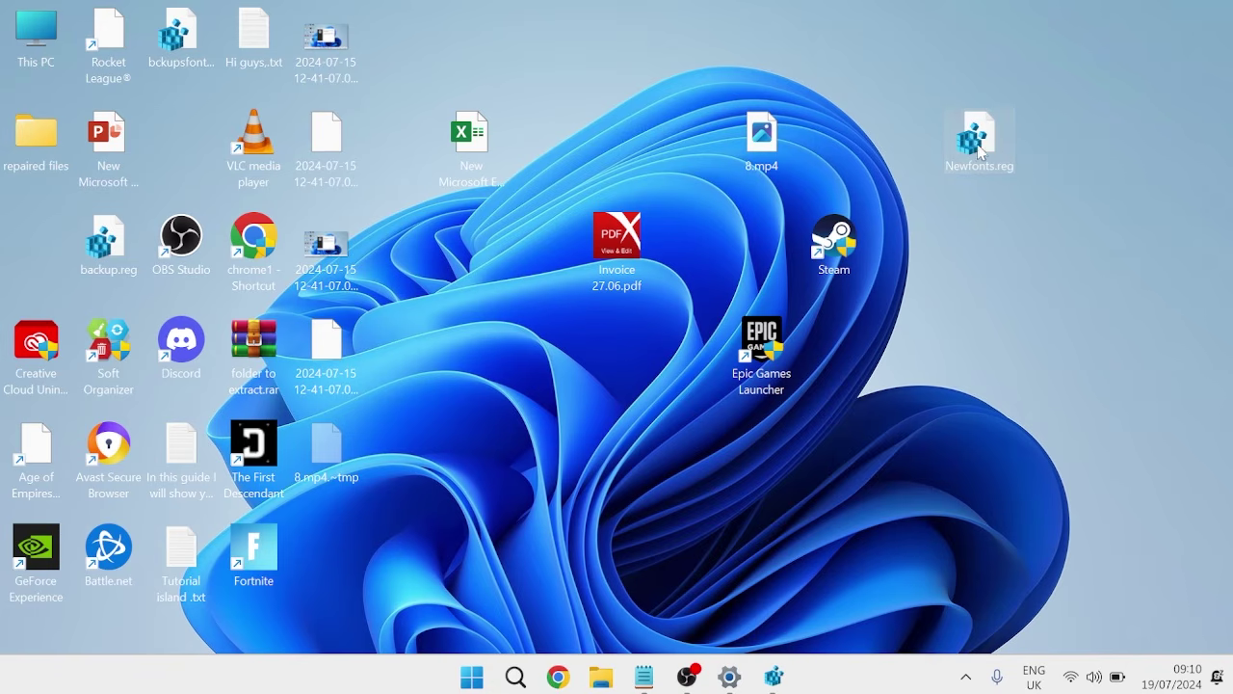
Open Newfonts.reg from the desktop and agree to add its entries to the registry.
{"action": "right_click", "coordinate": [987, 138]}
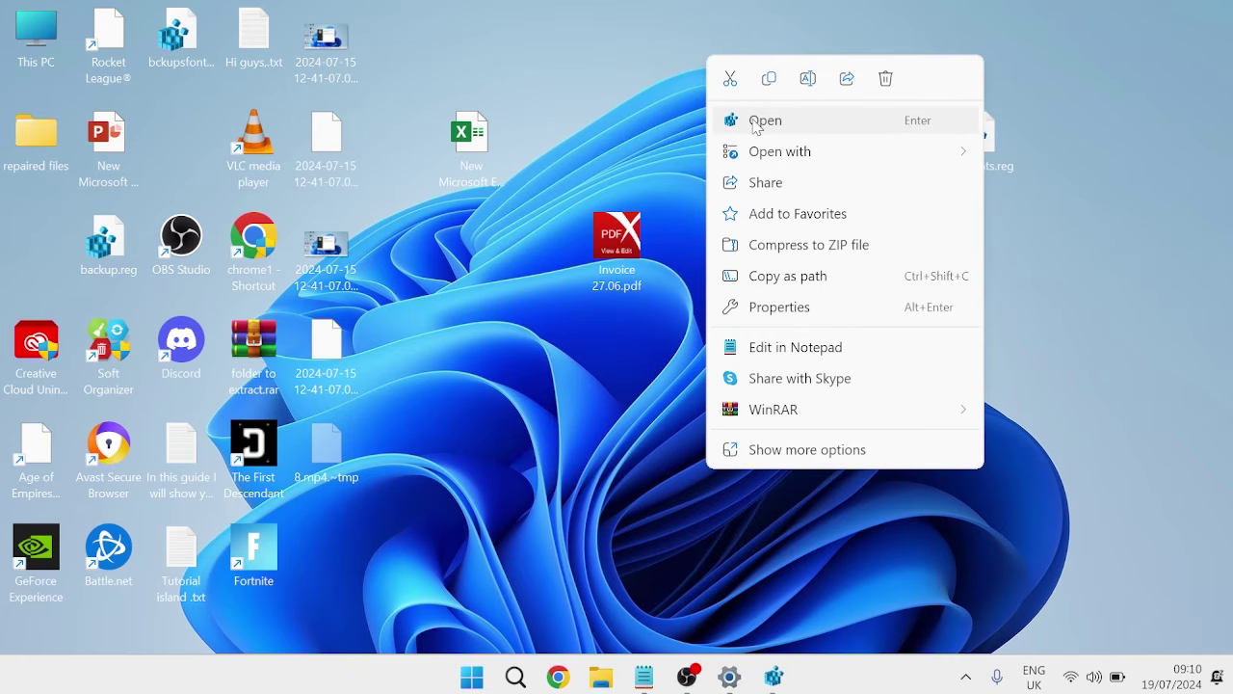
{"action": "left_click", "coordinate": [770, 123]}
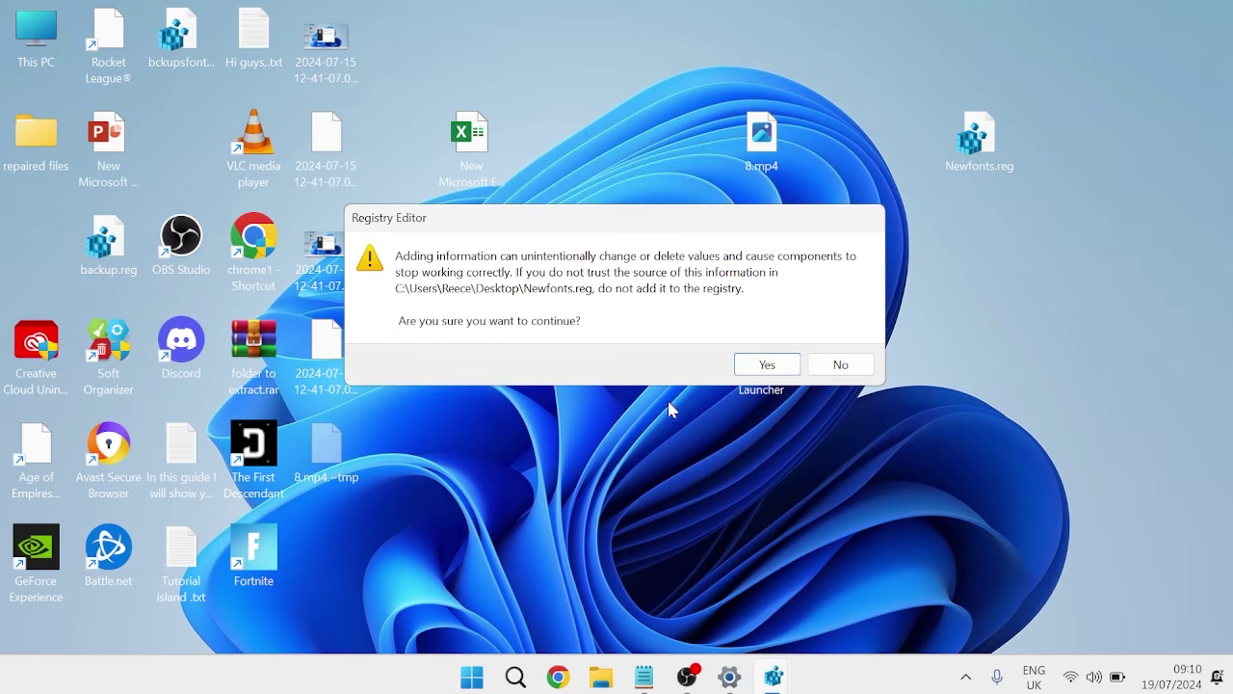
{"action": "left_click", "coordinate": [770, 364]}
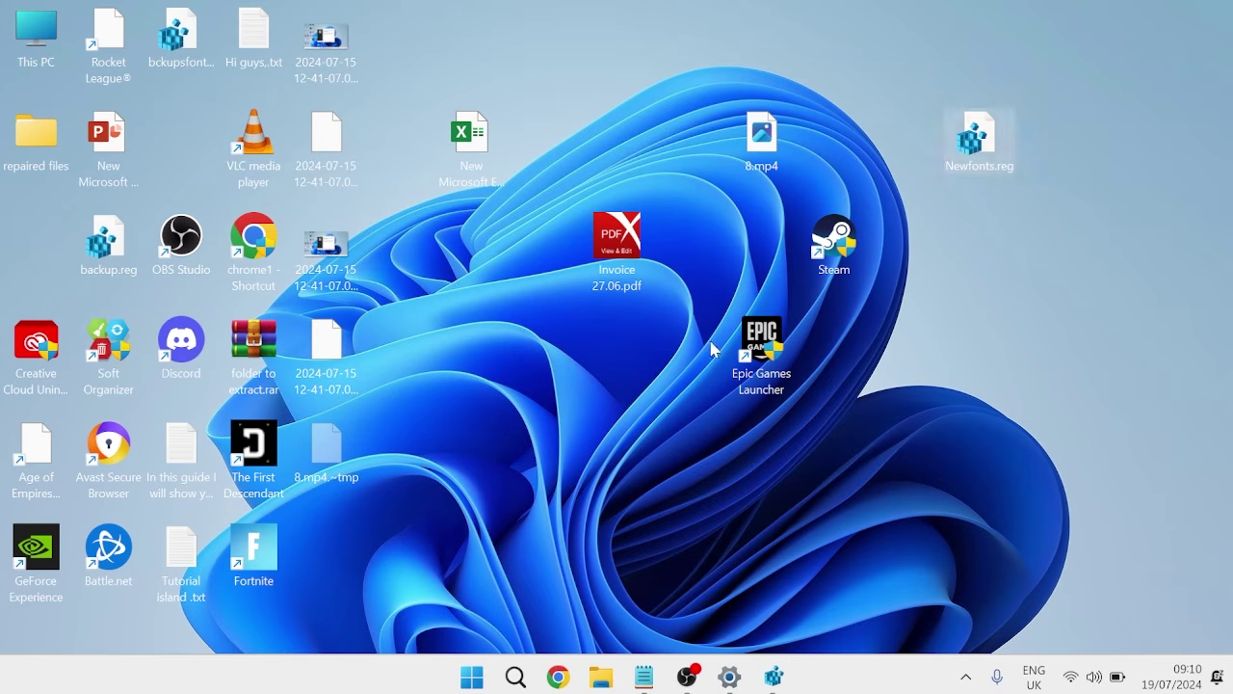
{"action": "left_click", "coordinate": [975, 350]}
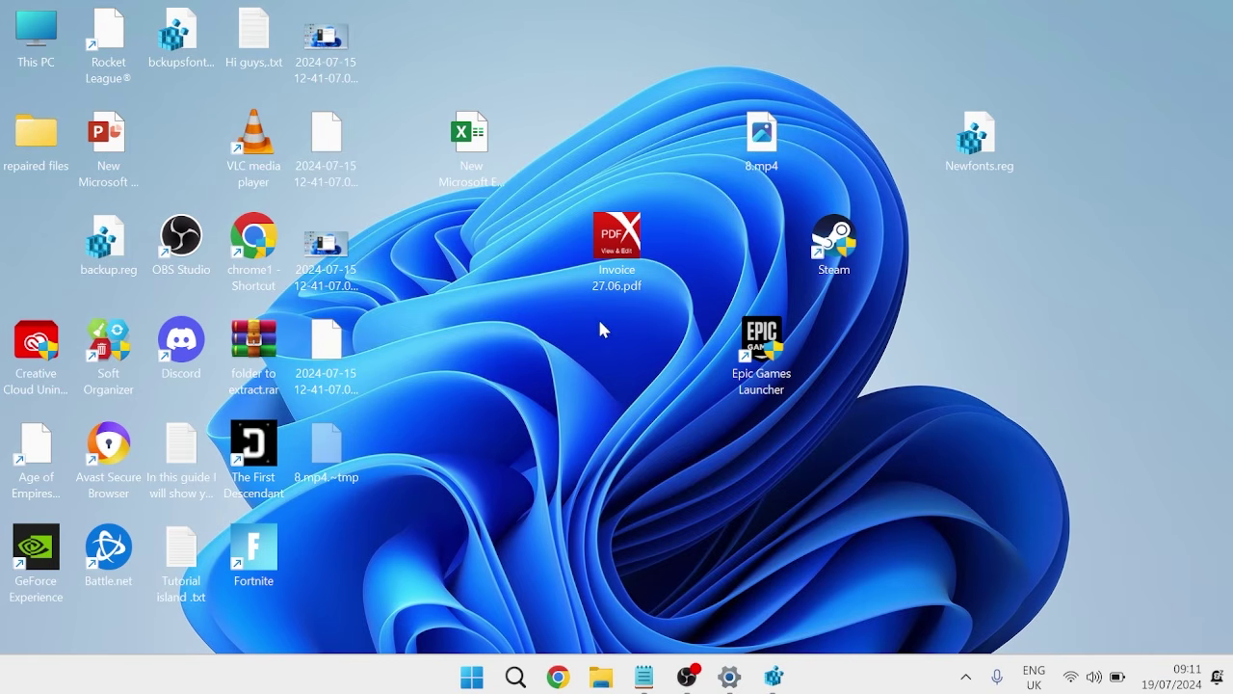
Move backup.reg to an empty area of the desktop and view its file options without opening it.
{"action": "mouse_move", "coordinate": [103, 233]}
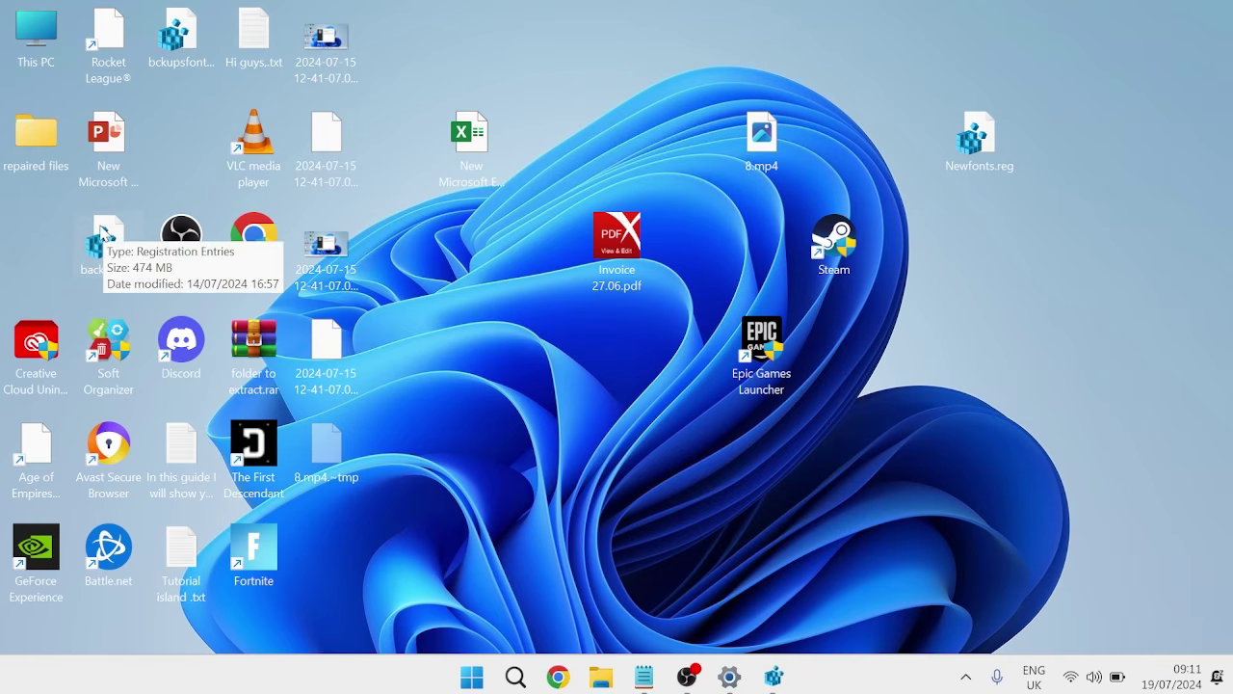
{"action": "left_click_drag", "start_coordinate": [103, 233], "coordinate": [486, 315]}
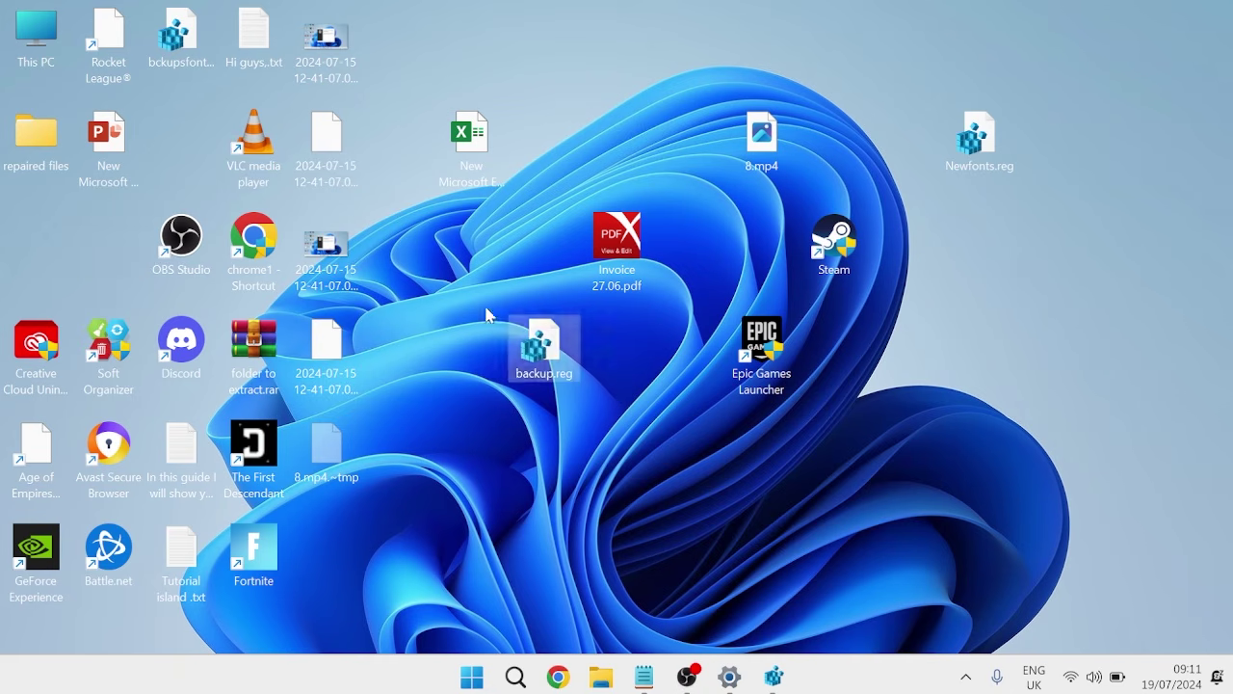
{"action": "right_click", "coordinate": [547, 332]}
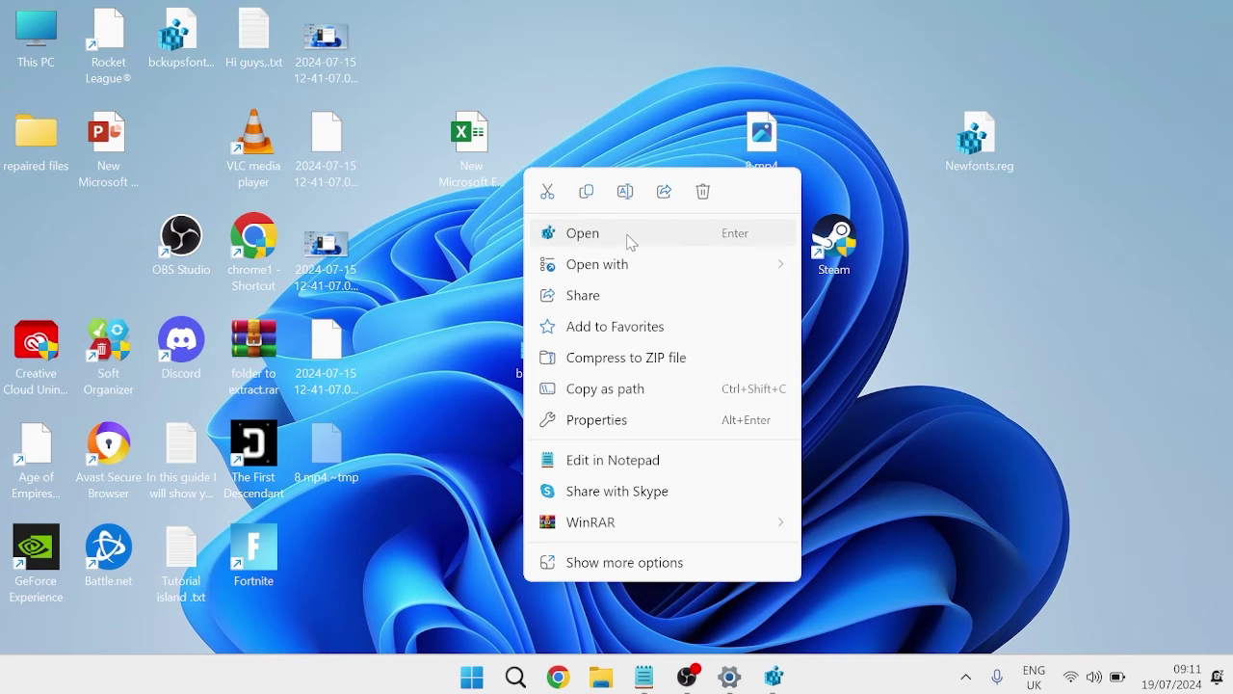
{"action": "left_click", "coordinate": [511, 304]}
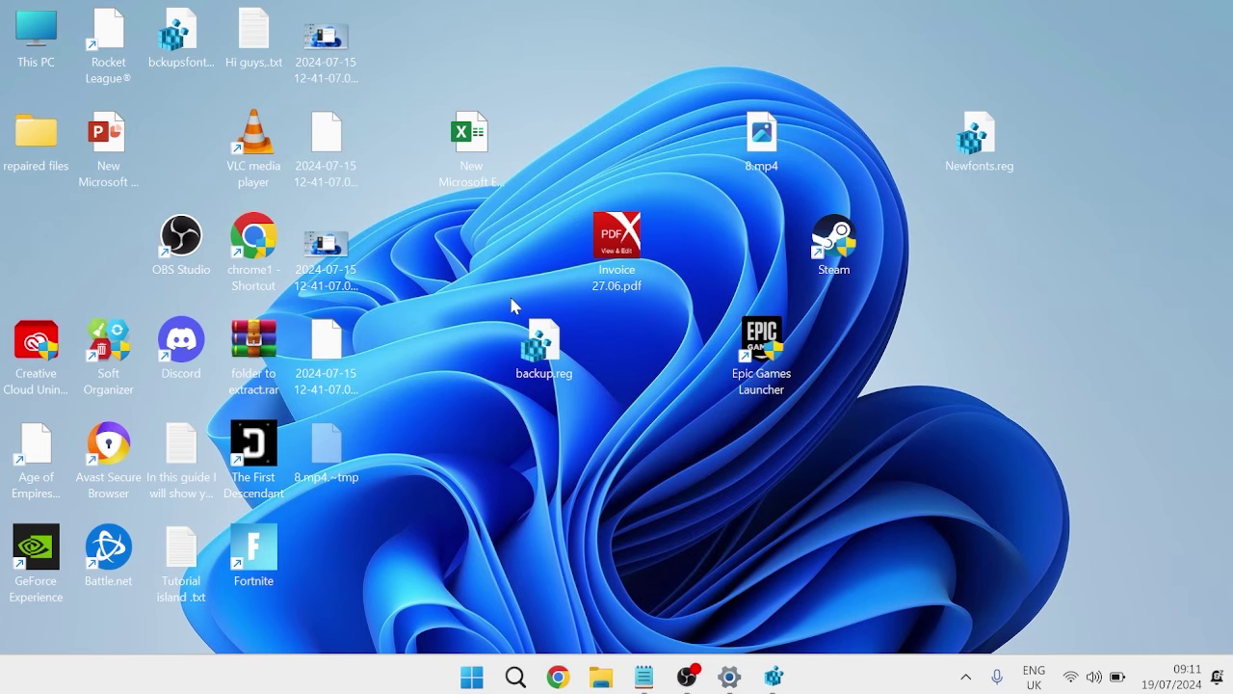